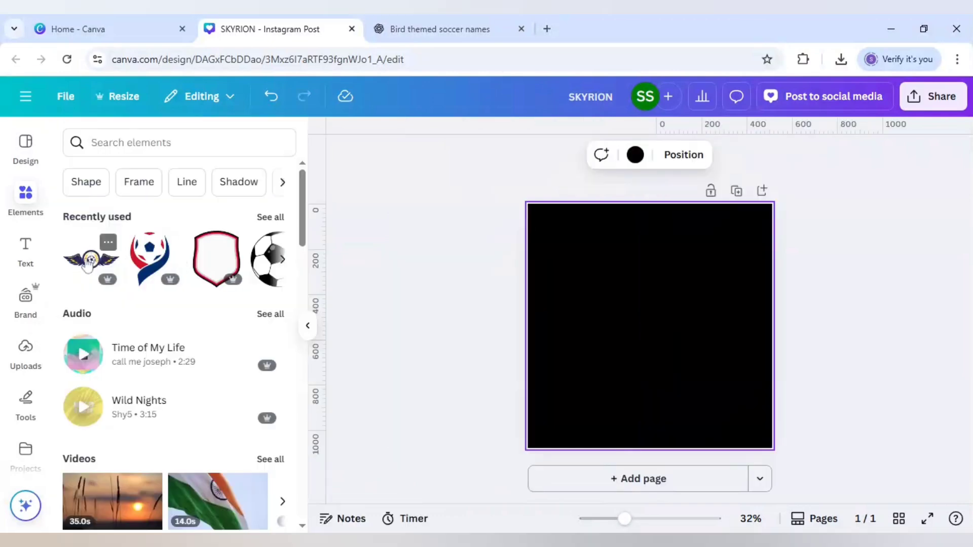
Insert the recently used winged soccer club badge, enlarge it and centre it in the upper part of the black page
left_click(108, 248)
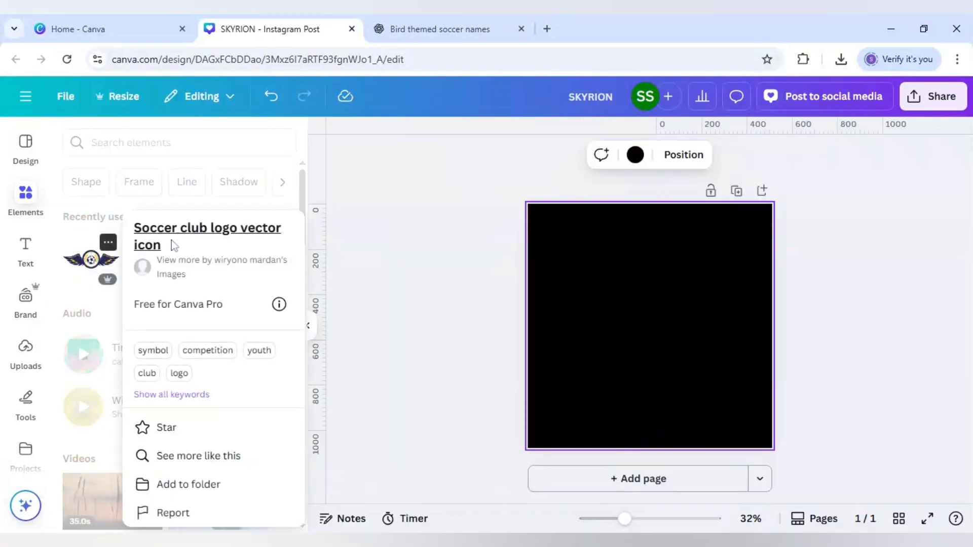
left_click(85, 262)
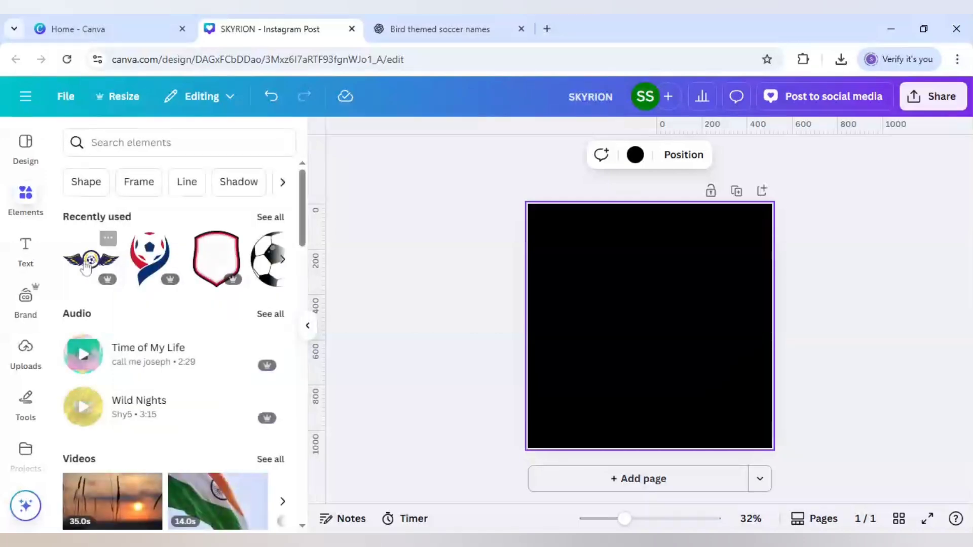
left_click(85, 262)
left_click_drag(599, 343, 539, 362)
left_click_drag(698, 361, 700, 286)
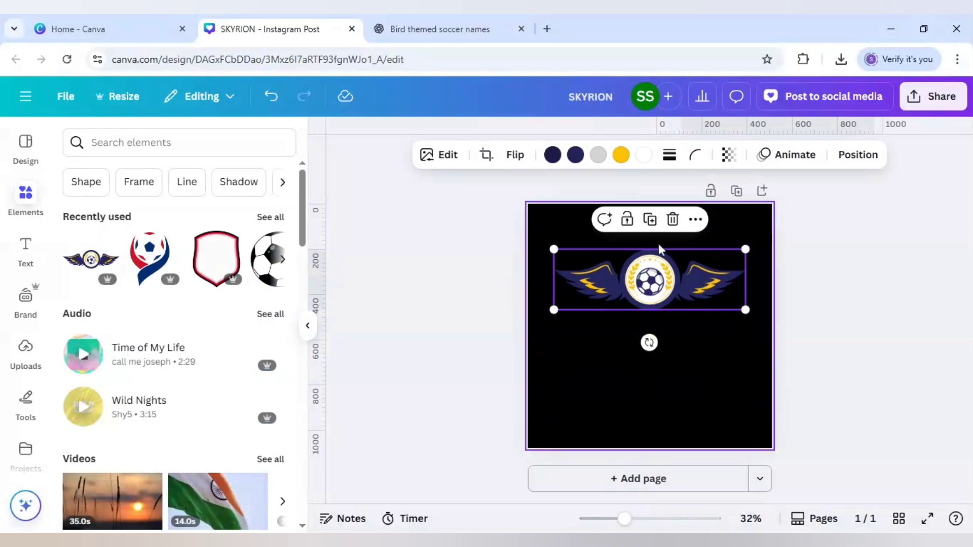
Recolour both navy shades of the winged badge to red #FF0D0D
left_click(552, 155)
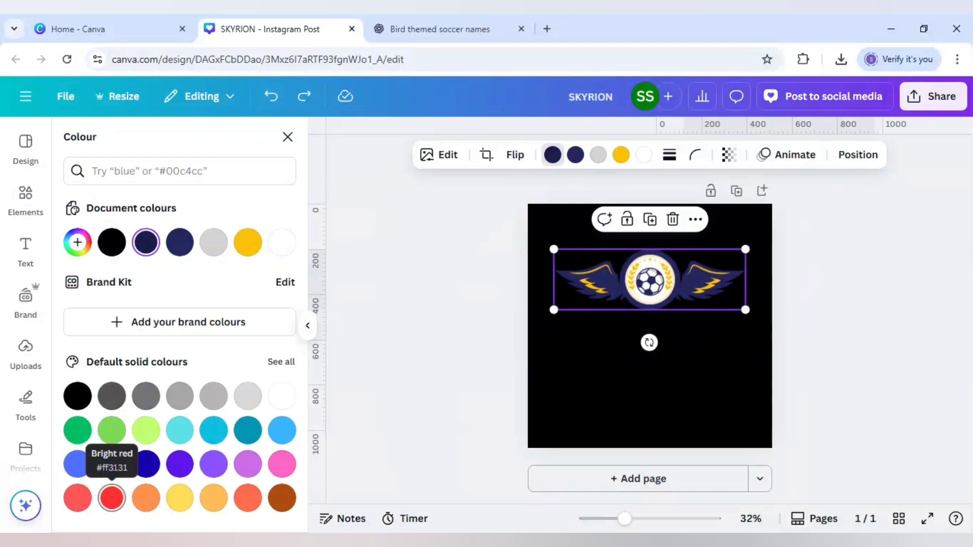
left_click(111, 497)
left_click(78, 242)
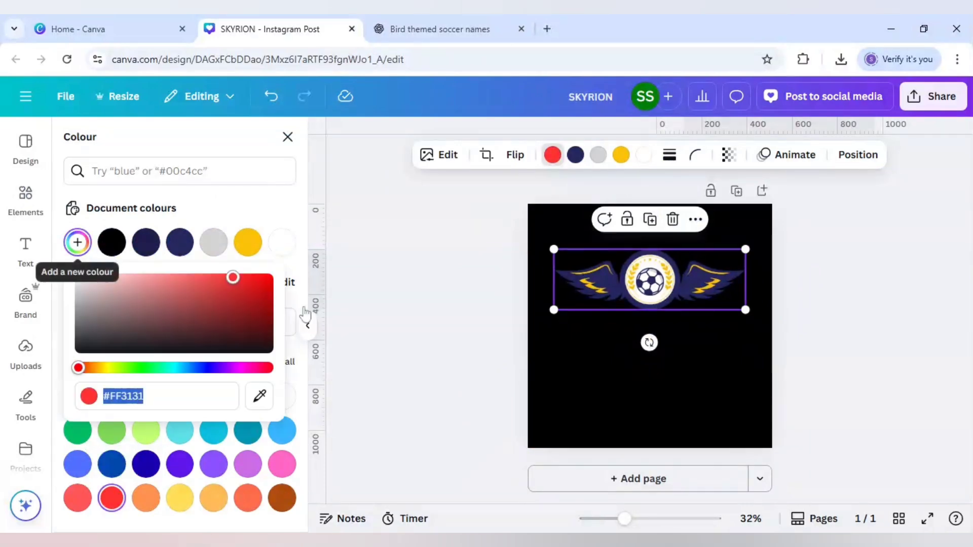
left_click_drag(236, 278, 261, 276)
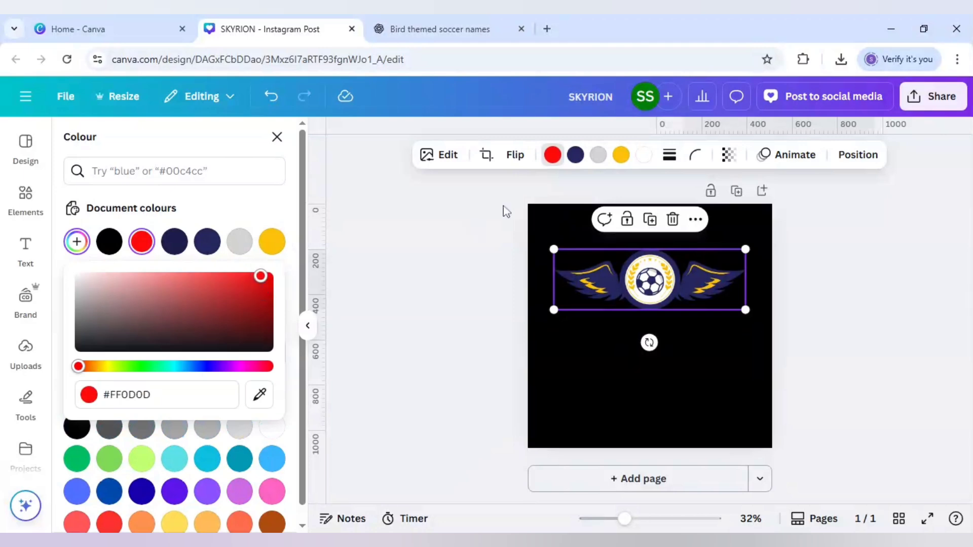
left_click(577, 156)
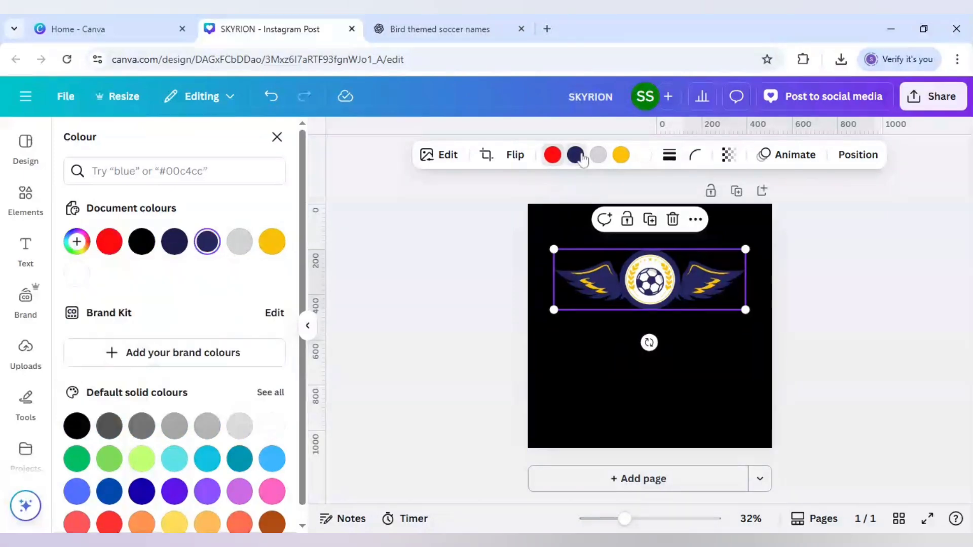
left_click(109, 242)
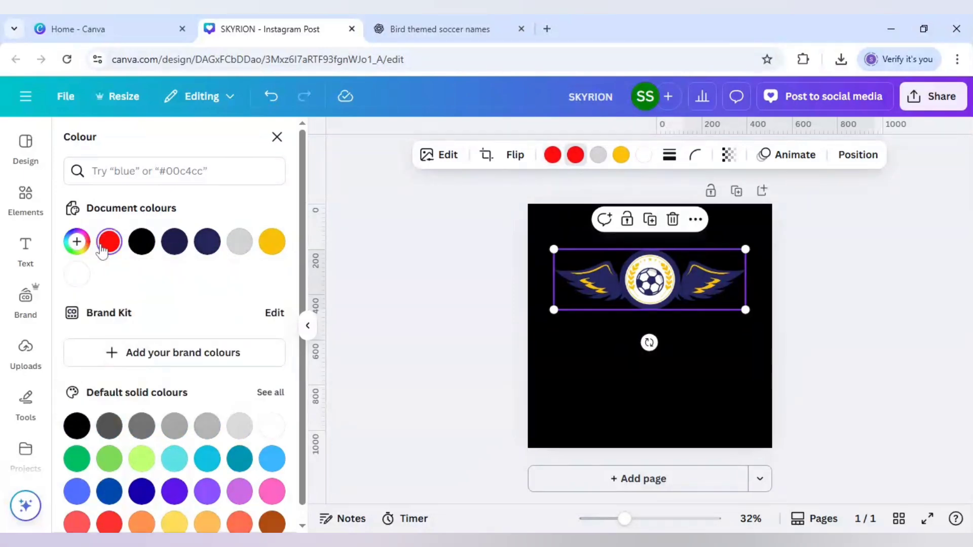
left_click(591, 340)
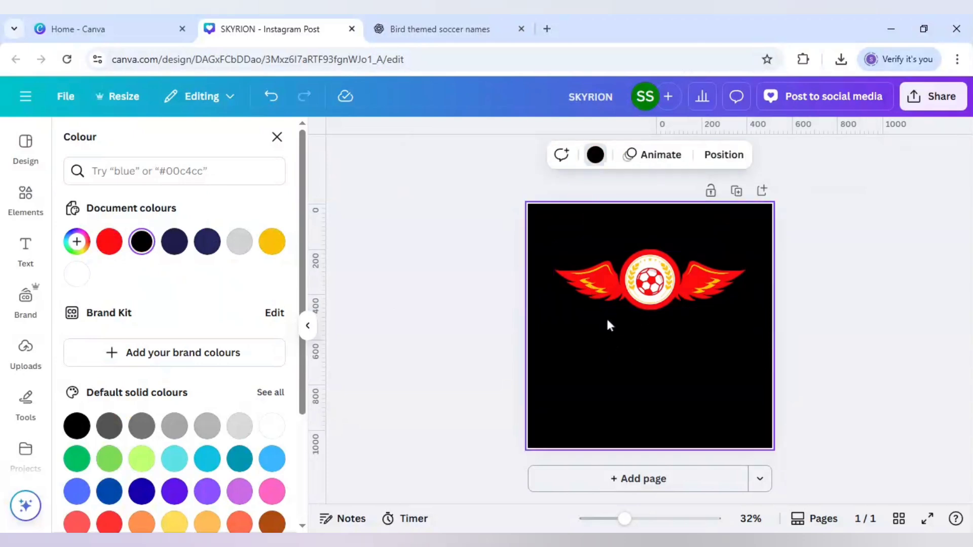
Add a heading beneath the badge reading SKYRION, consulting the ChatGPT list of bird-themed team names
left_click(26, 248)
left_click(197, 363)
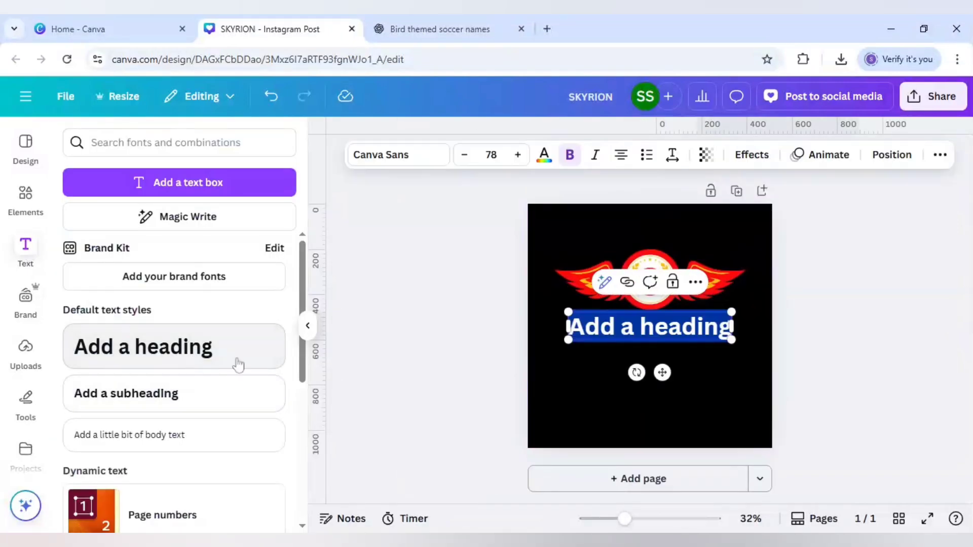
left_click(372, 28)
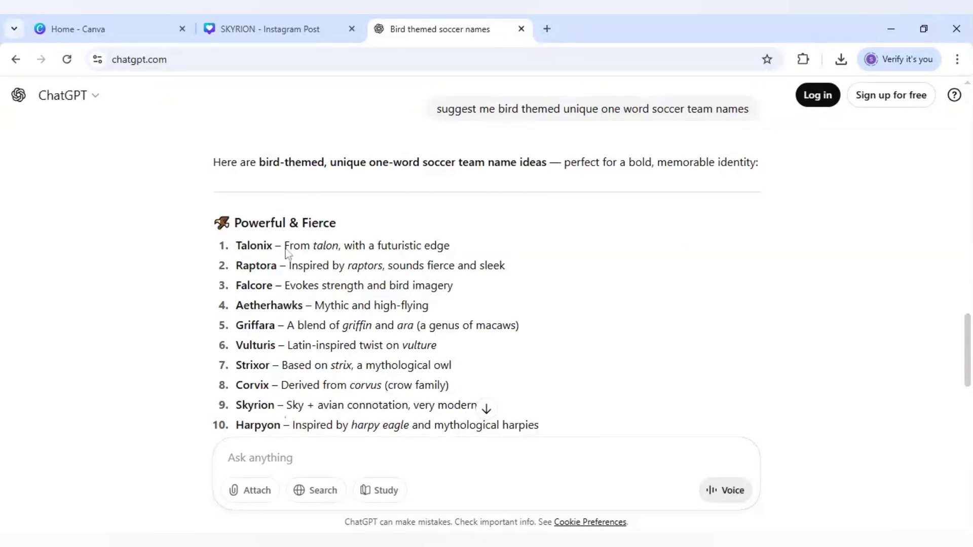
left_click(320, 26)
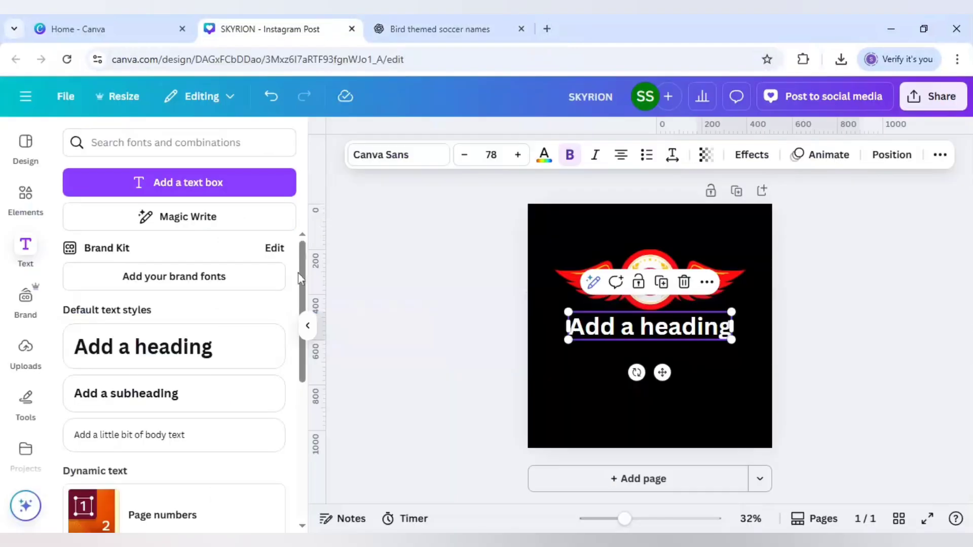
double_click(651, 333)
type("SK")
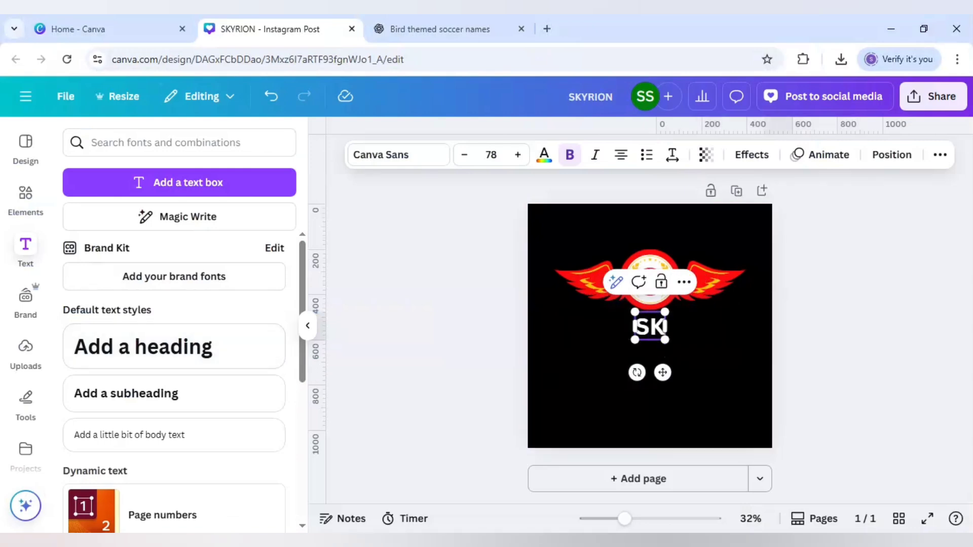
type("YRION")
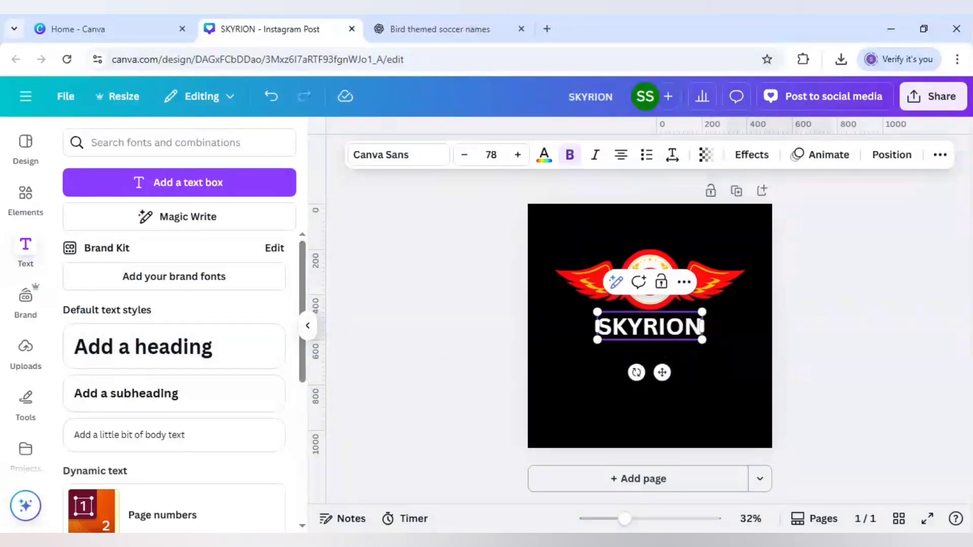
left_click(597, 371)
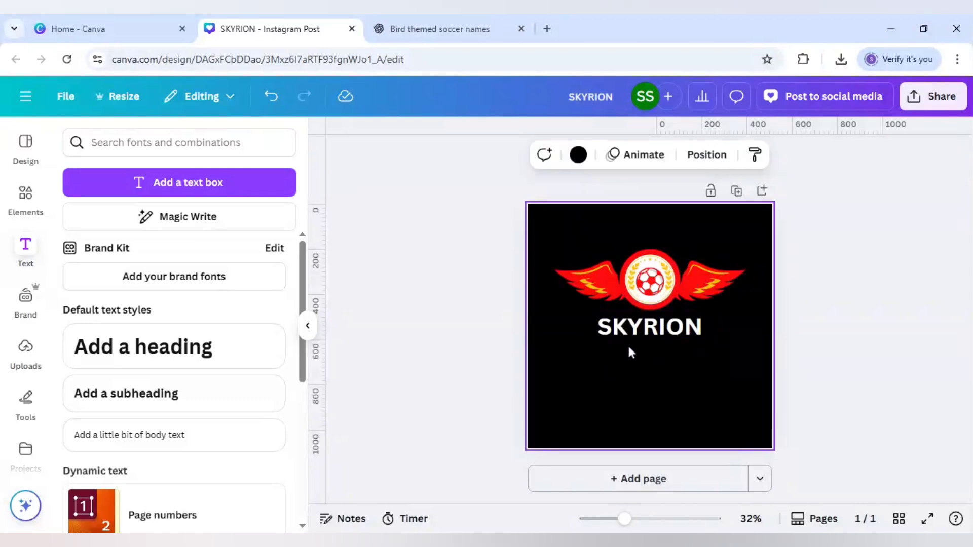
Apply an Outline effect to the SKYRION heading in black with thickness 35
left_click(628, 337)
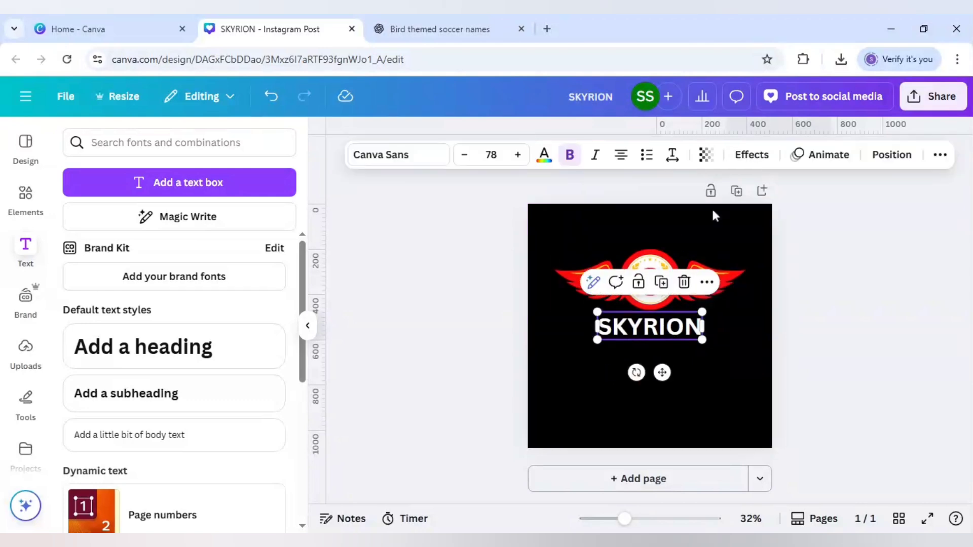
left_click(752, 154)
left_click(270, 303)
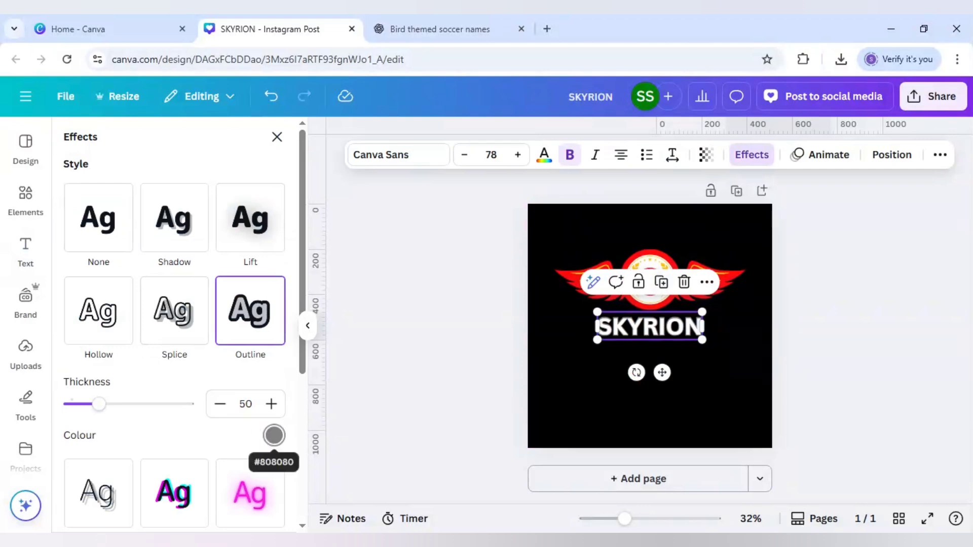
left_click(273, 436)
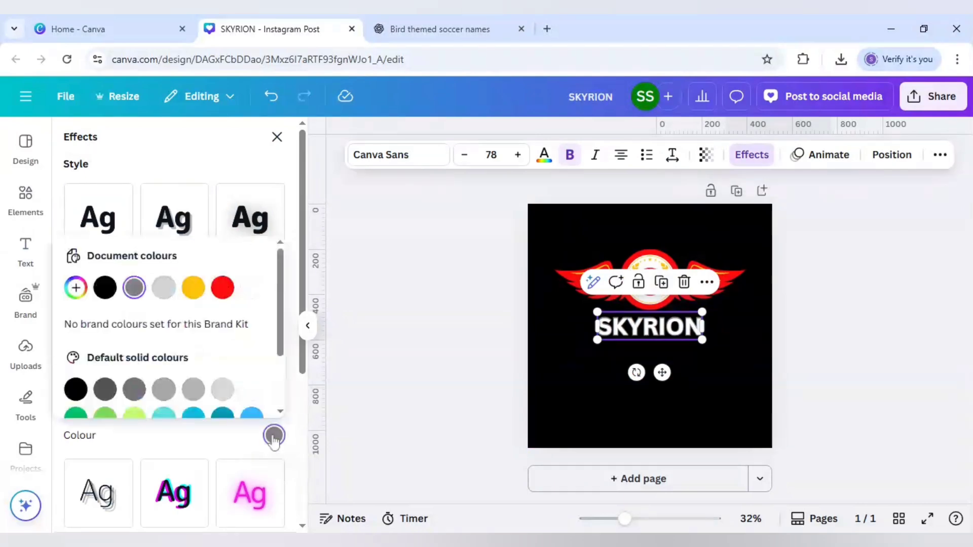
left_click(104, 288)
left_click(129, 430)
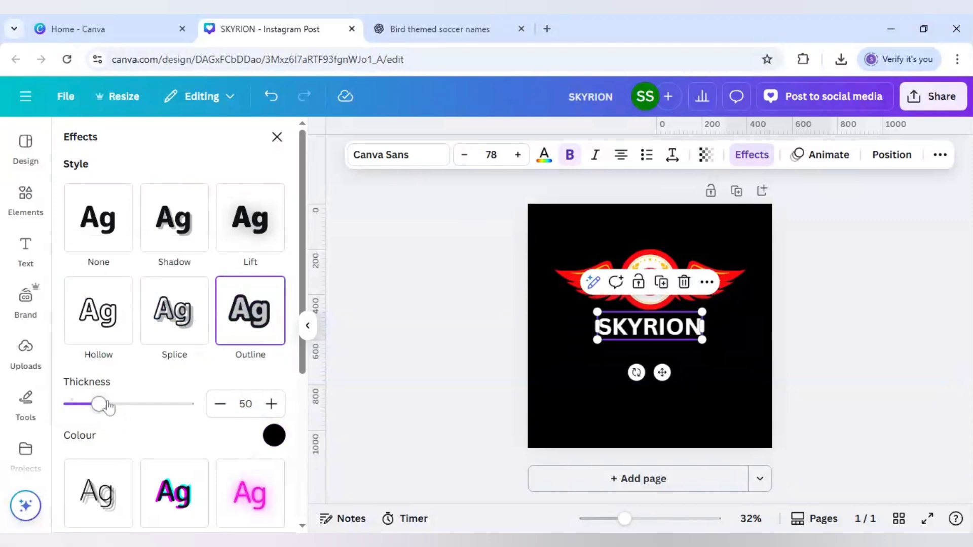
left_click_drag(109, 407, 93, 408)
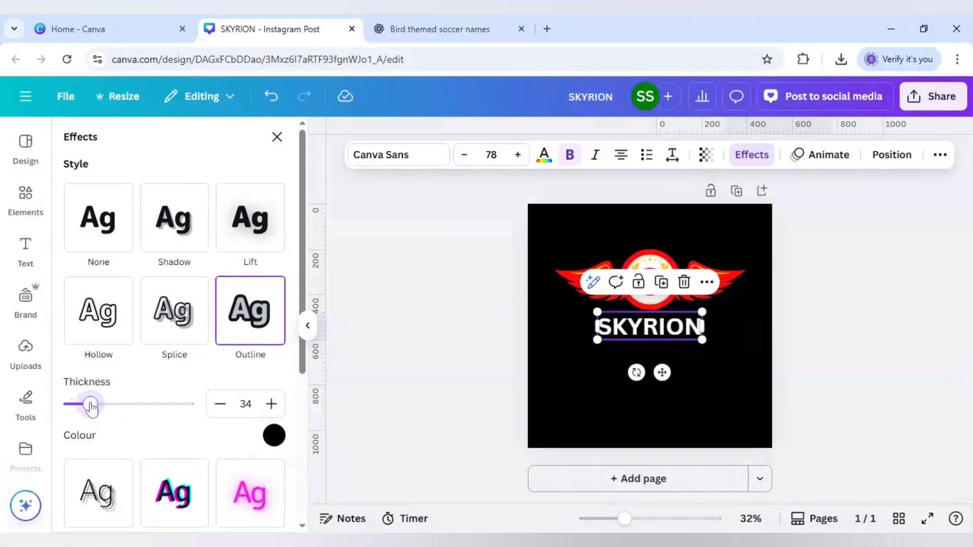
Duplicate the SKYRION heading twice, stacking the copies directly beneath the original
left_click(662, 282)
left_click_drag(669, 335, 668, 358)
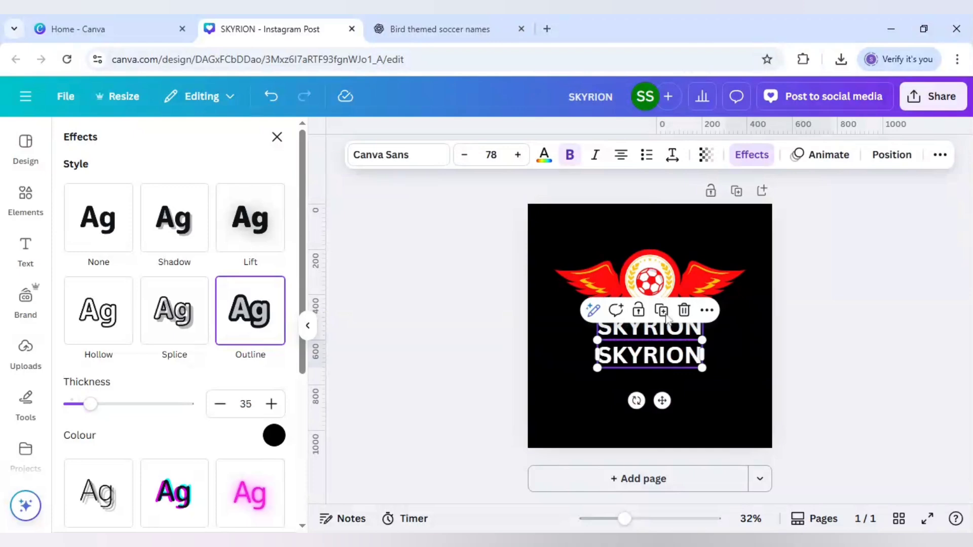
left_click(663, 313)
Colour the middle SKYRION line with the badge's red and the lowest line yellow #fbc108
left_click(646, 354)
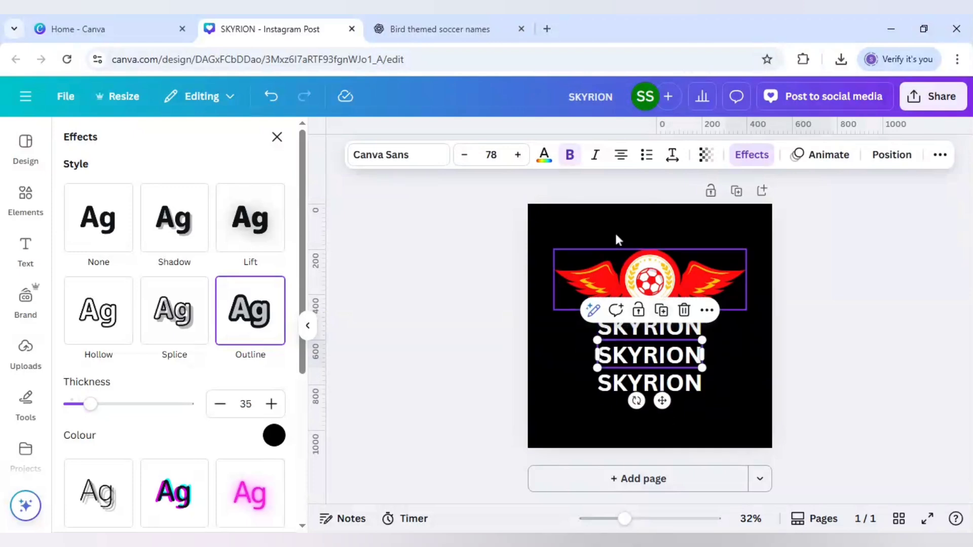
left_click(544, 154)
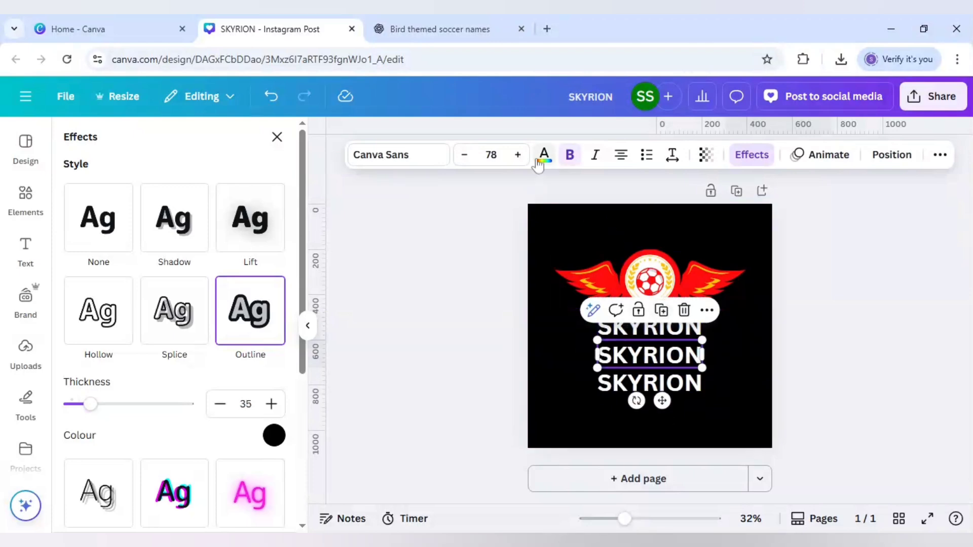
left_click(213, 243)
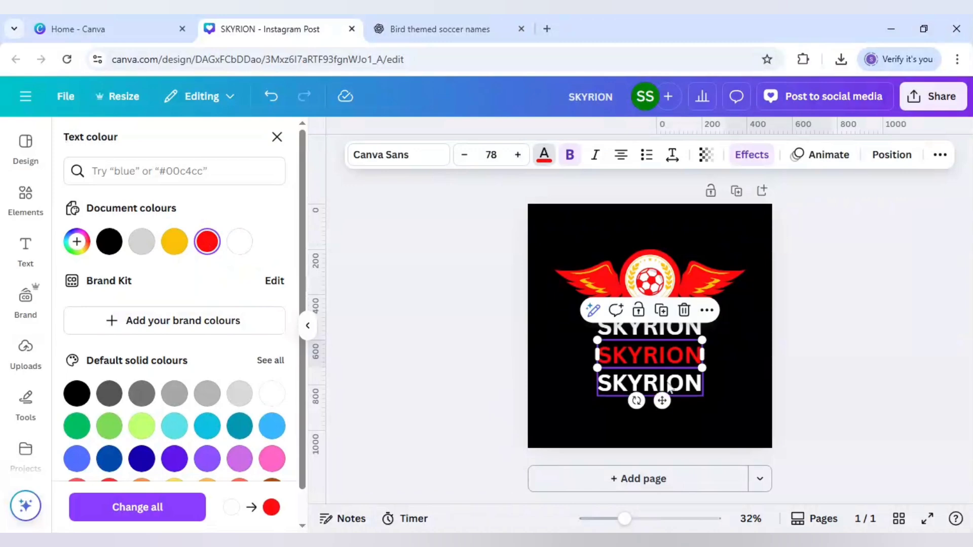
left_click(670, 387)
left_click(179, 243)
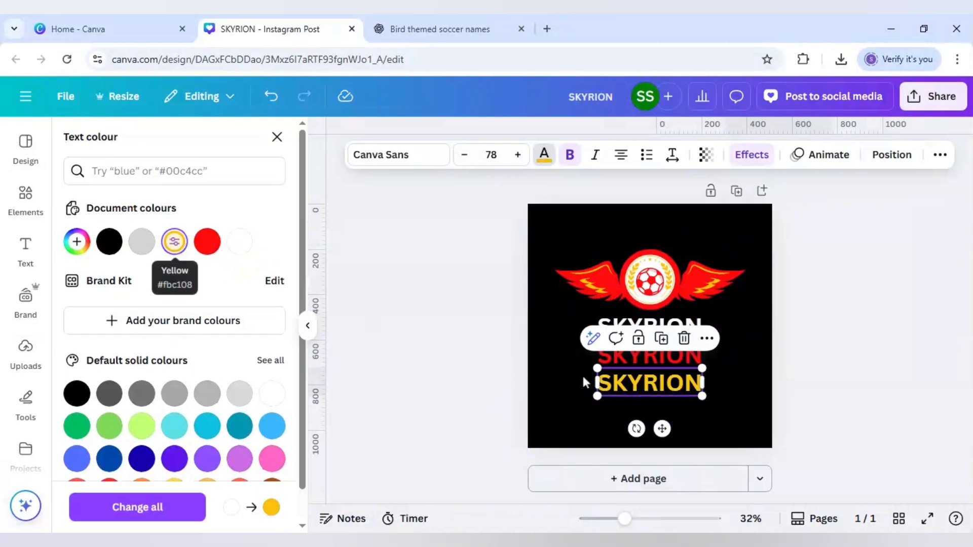
Change the outline colour of the middle red SKYRION line to white #ffffff
left_click(676, 361)
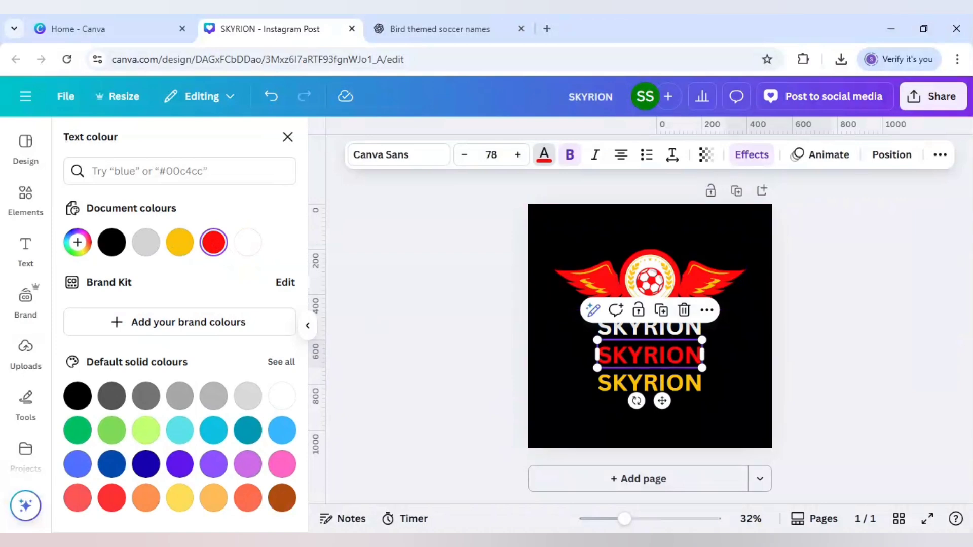
left_click(746, 156)
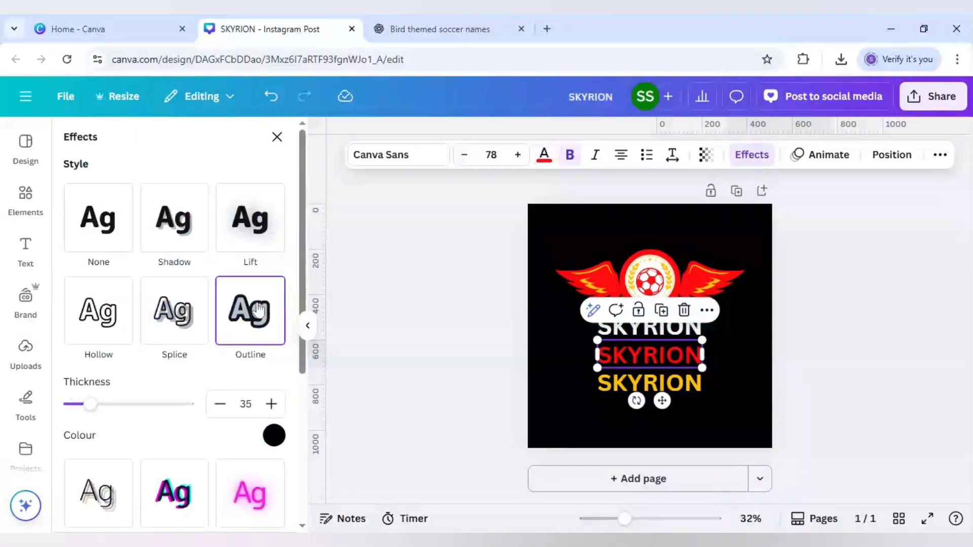
left_click(274, 436)
left_click(223, 288)
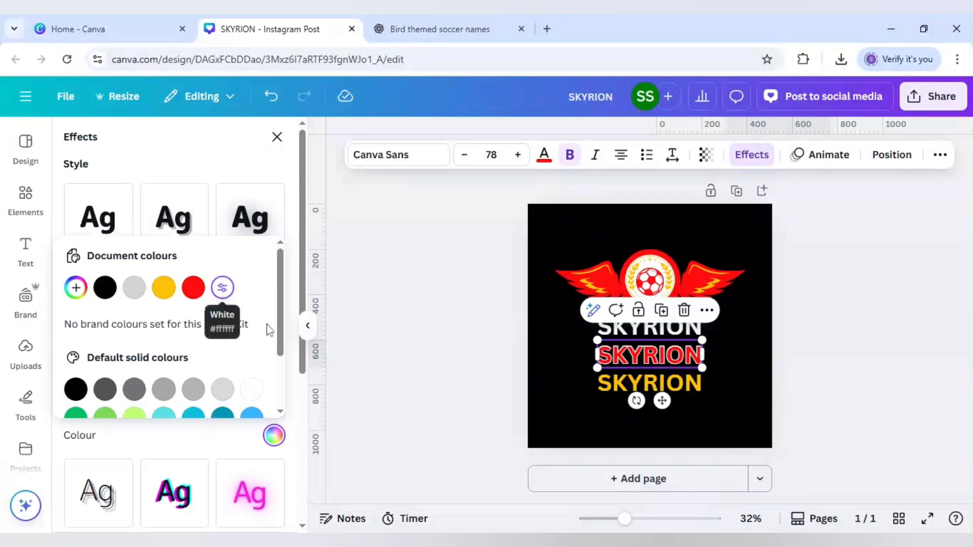
left_click(237, 435)
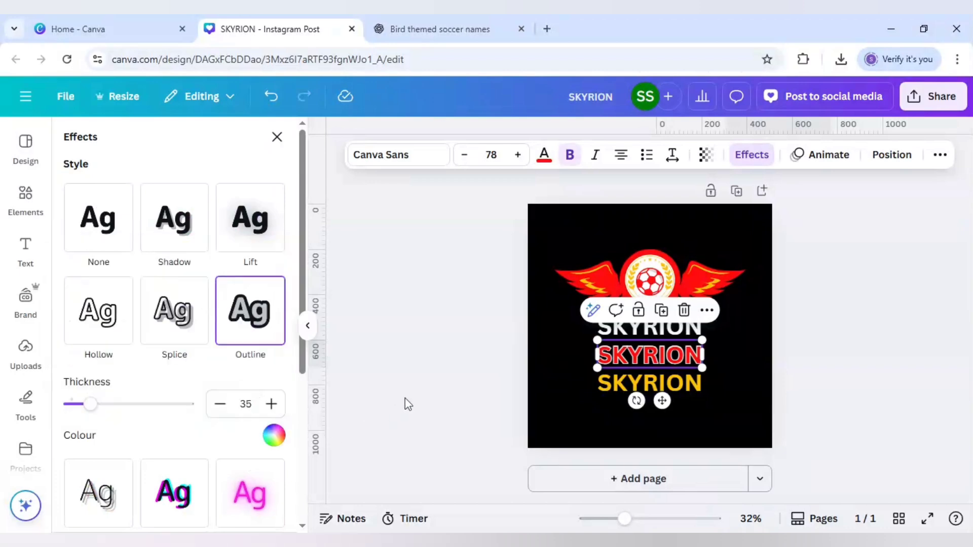
left_click(405, 397)
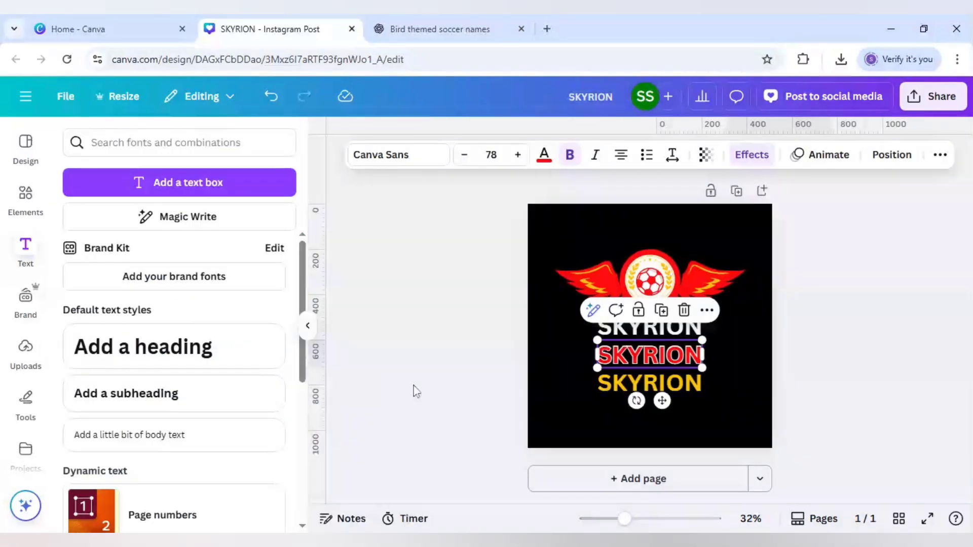
Set the letter spacing of all three SKYRION lines to 30
left_click(633, 358)
left_click(660, 330, "shift")
left_click(684, 392, "shift")
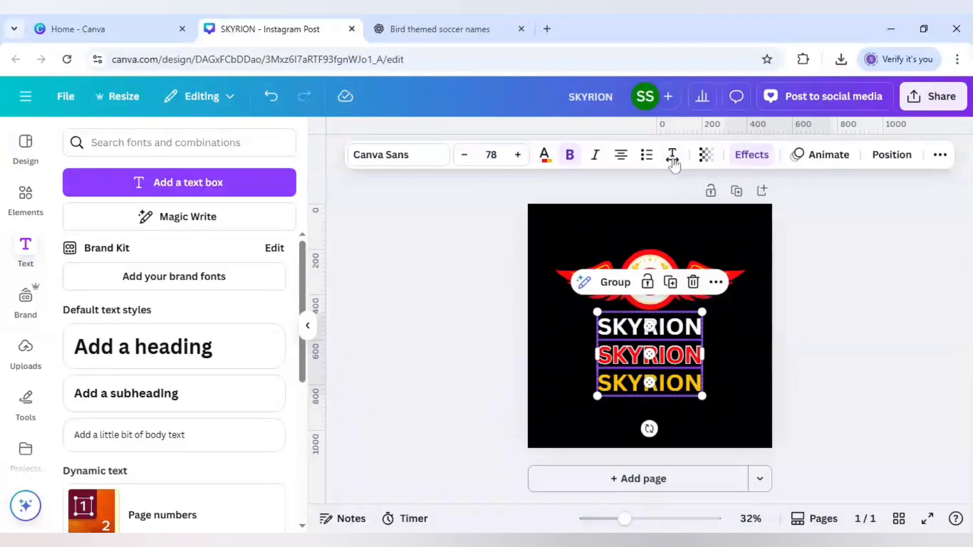
left_click(672, 156)
left_click_drag(623, 213, 626, 220)
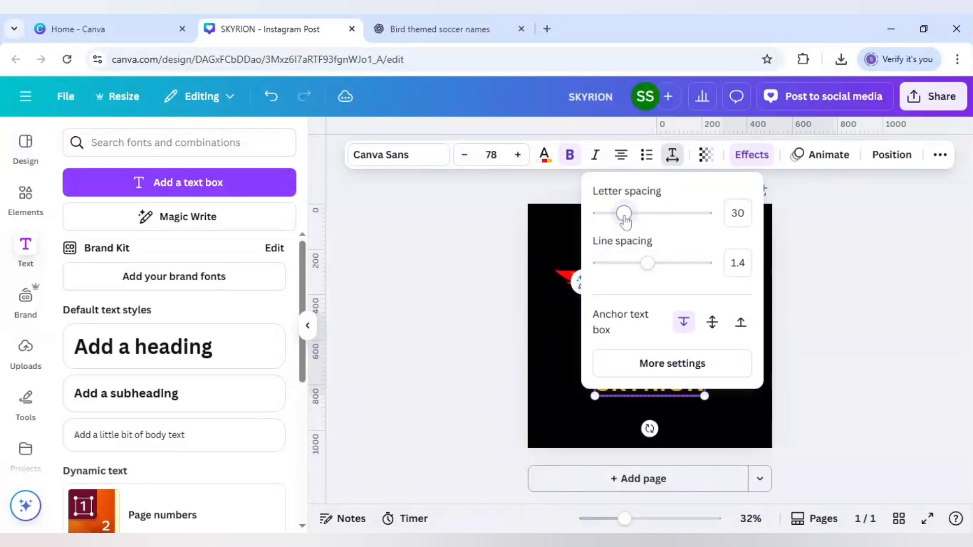
left_click(552, 356)
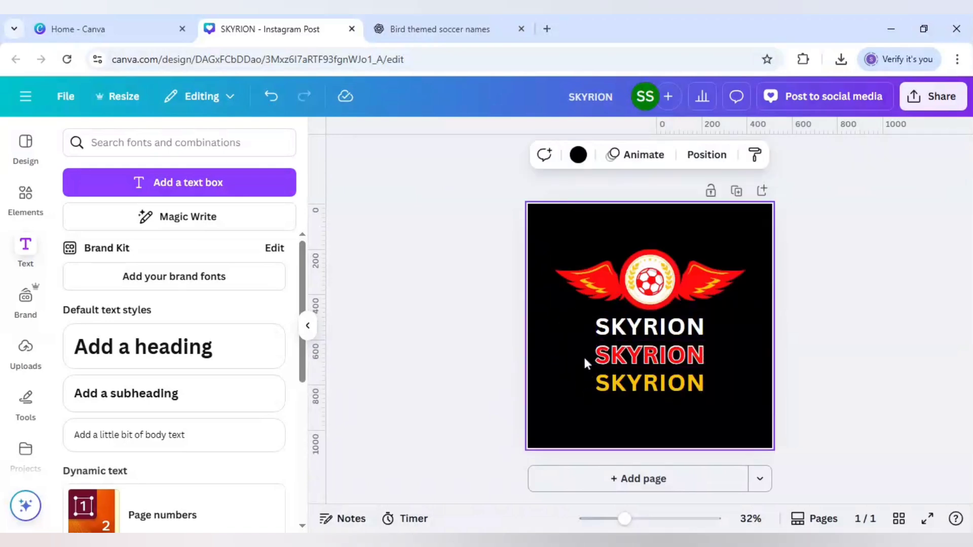
Move the red SKYRION line from page 1 onto a new second page and place it near the middle
left_click(654, 357)
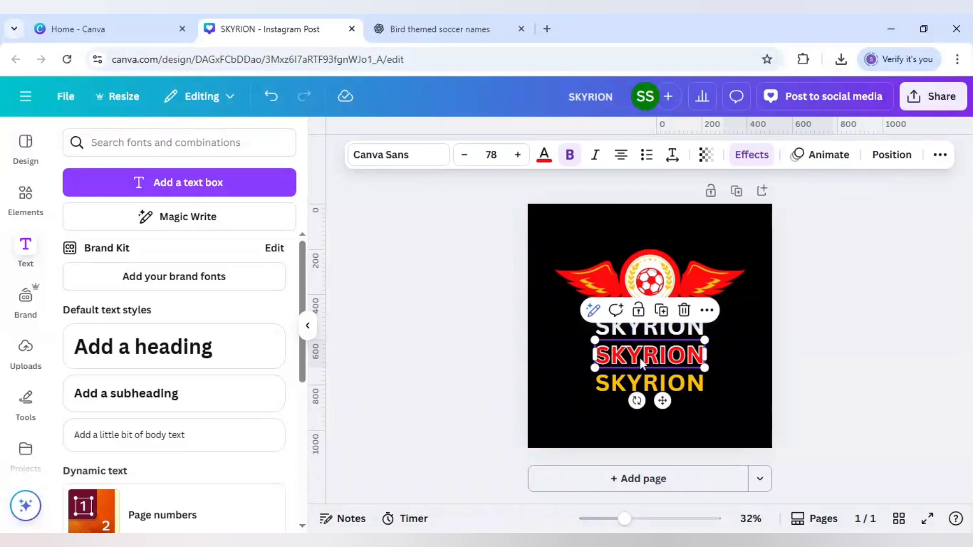
left_click(534, 371)
left_click(620, 478)
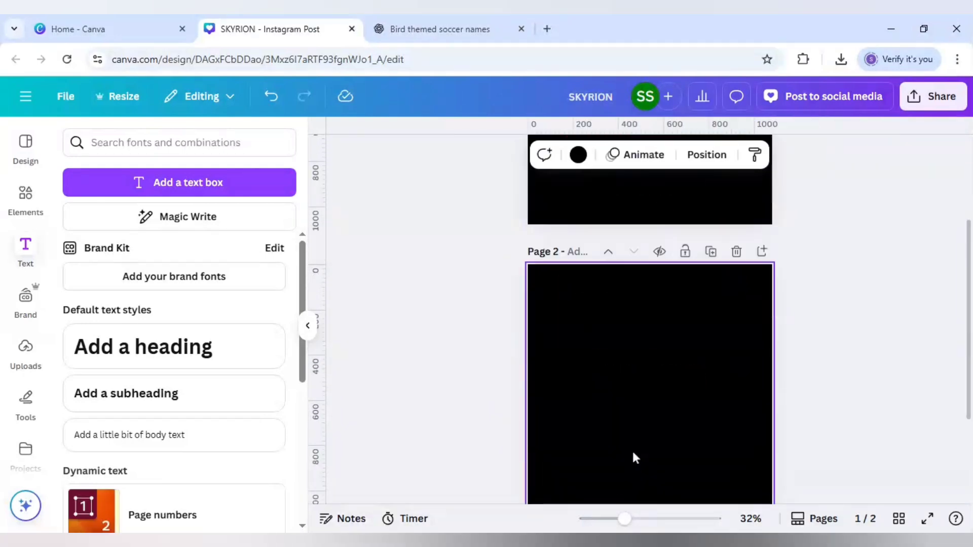
key("ctrl+v")
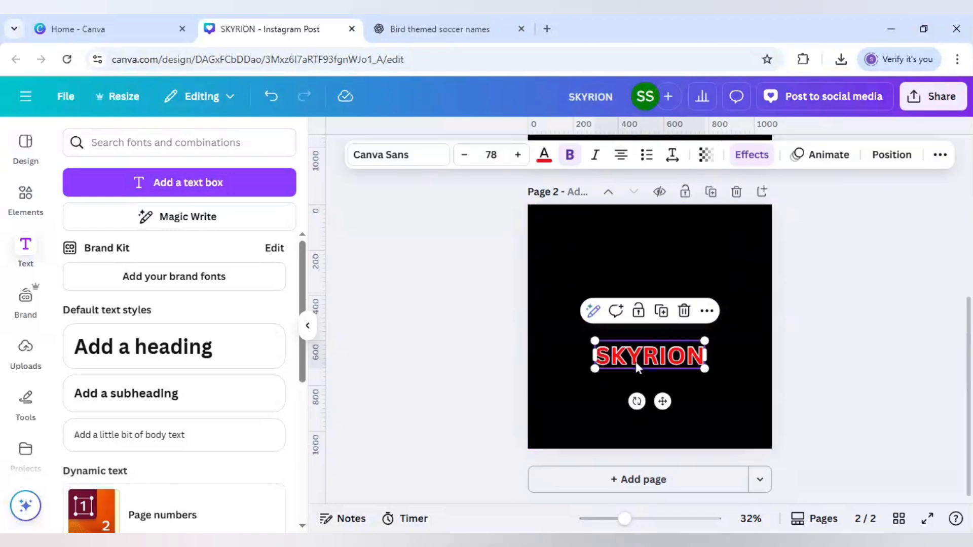
left_click_drag(652, 360, 658, 326)
Move the yellow SKYRION line from page 1 onto a new third page and place it at the centre
scroll(500, 312, "up", 3)
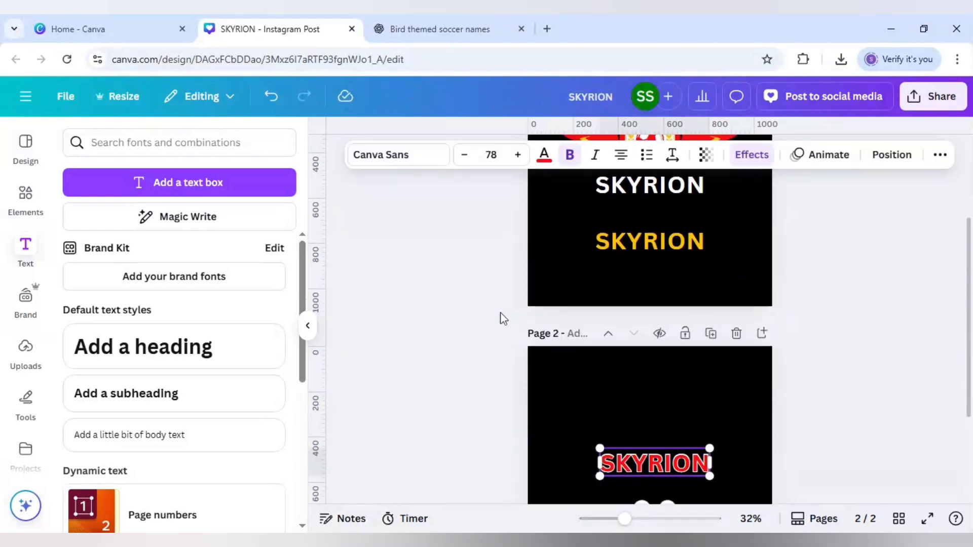
left_click(648, 249)
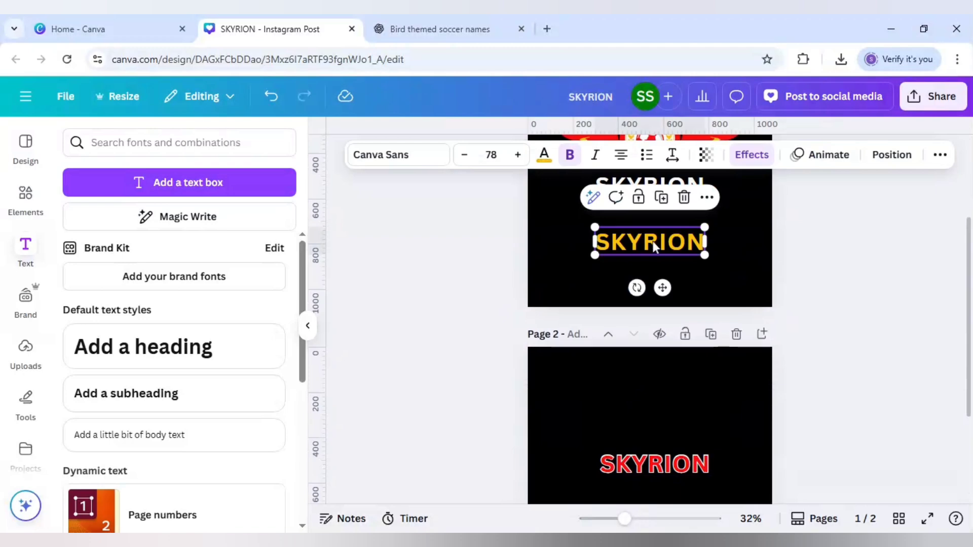
key("Delete")
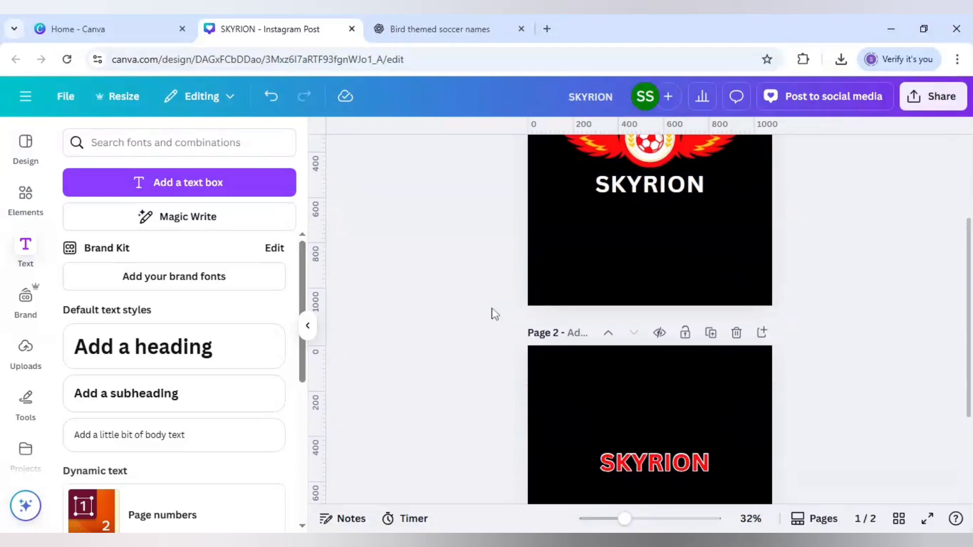
scroll(494, 313, "down", 3)
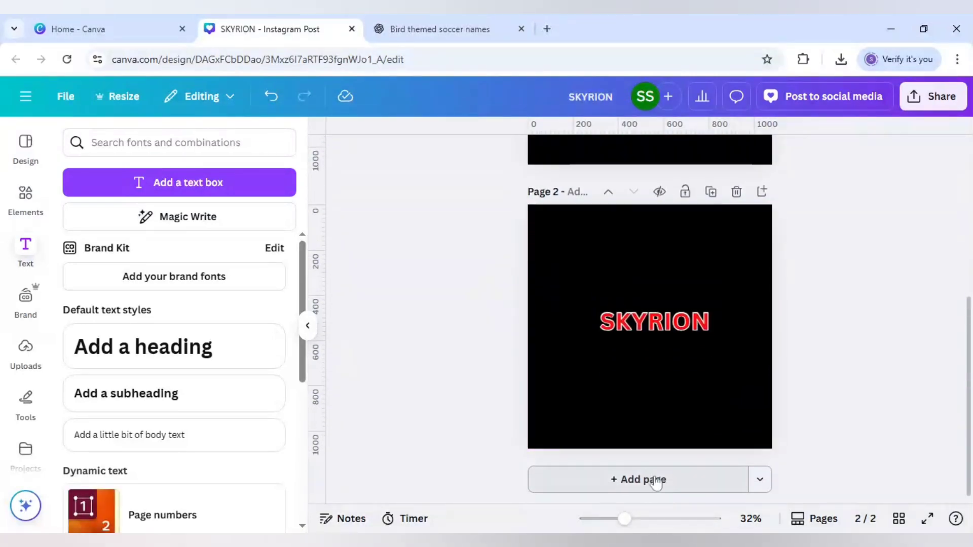
left_click(655, 478)
type("SKYRION")
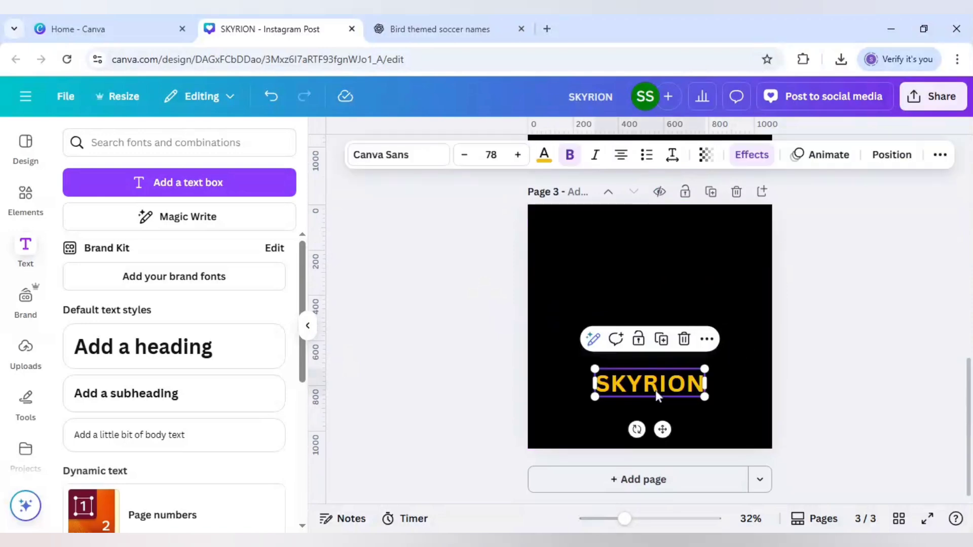
left_click_drag(681, 395, 678, 331)
left_click(866, 330)
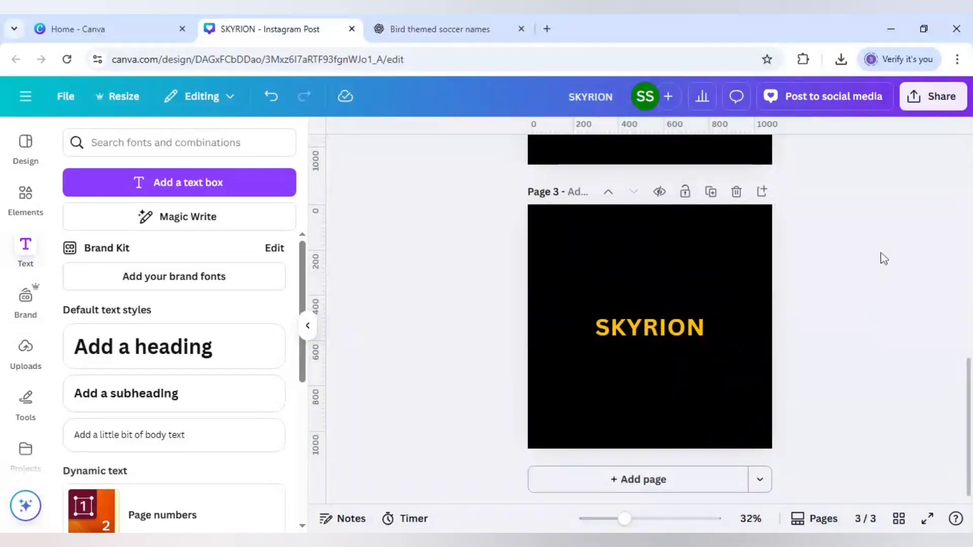
Download only pages 2 and 3 as PNG files with a transparent background
left_click(936, 104)
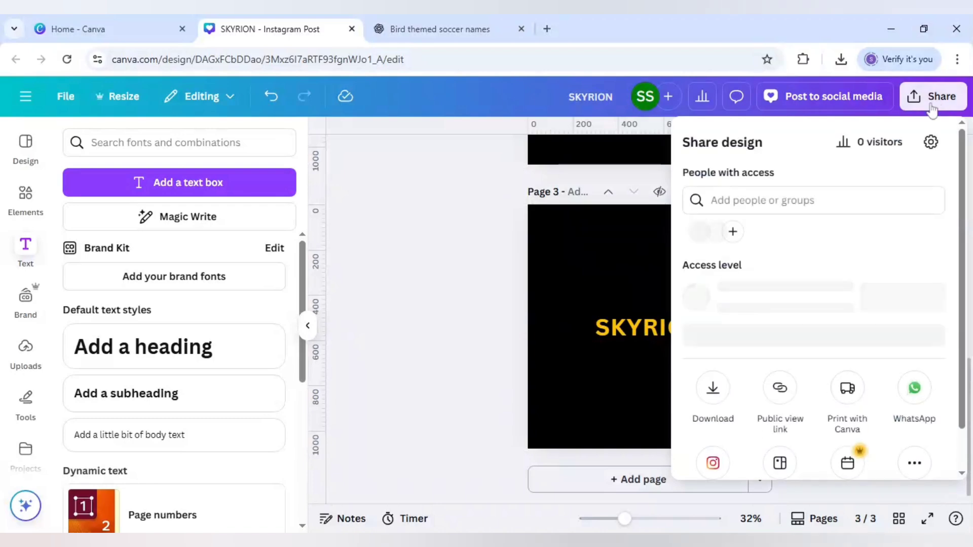
left_click(933, 108)
left_click(932, 107)
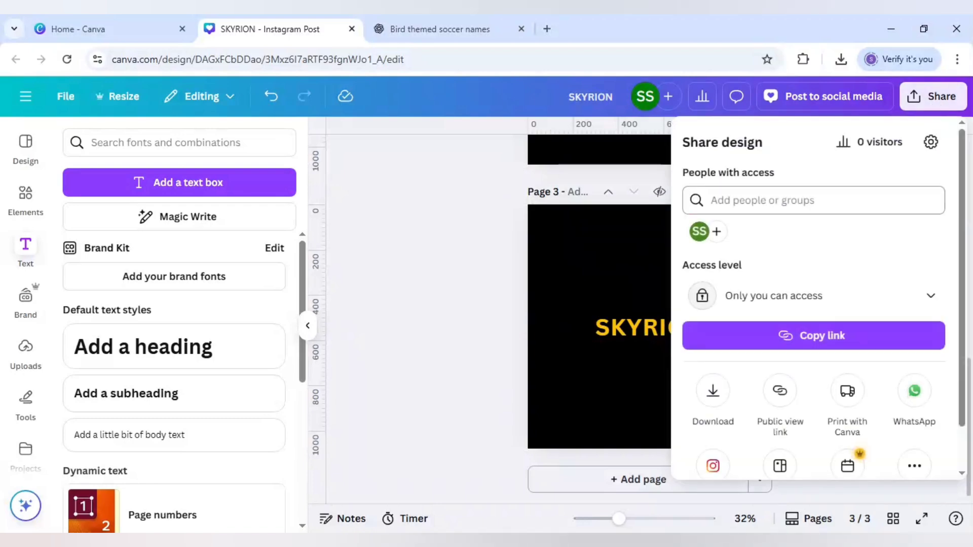
left_click(714, 393)
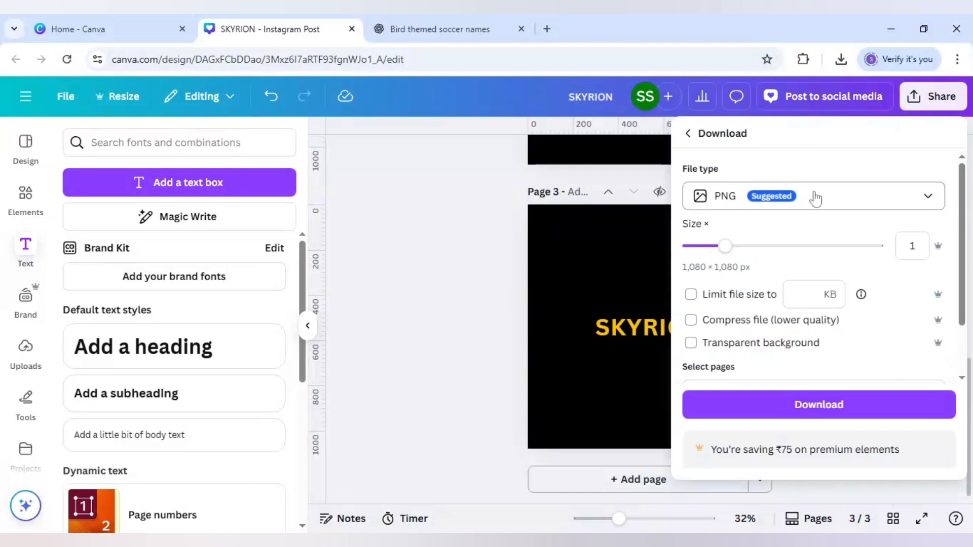
left_click(768, 345)
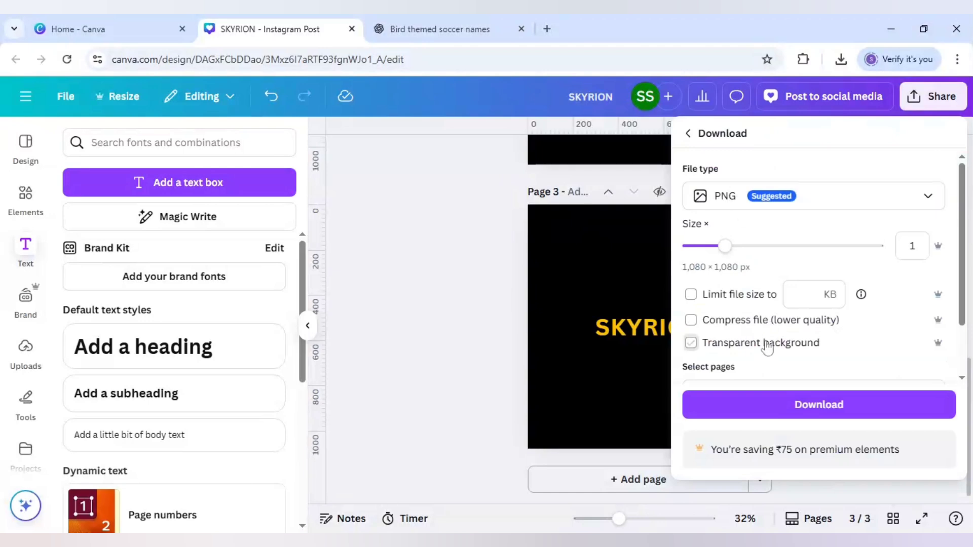
scroll(765, 349, "down", 2)
left_click(785, 326)
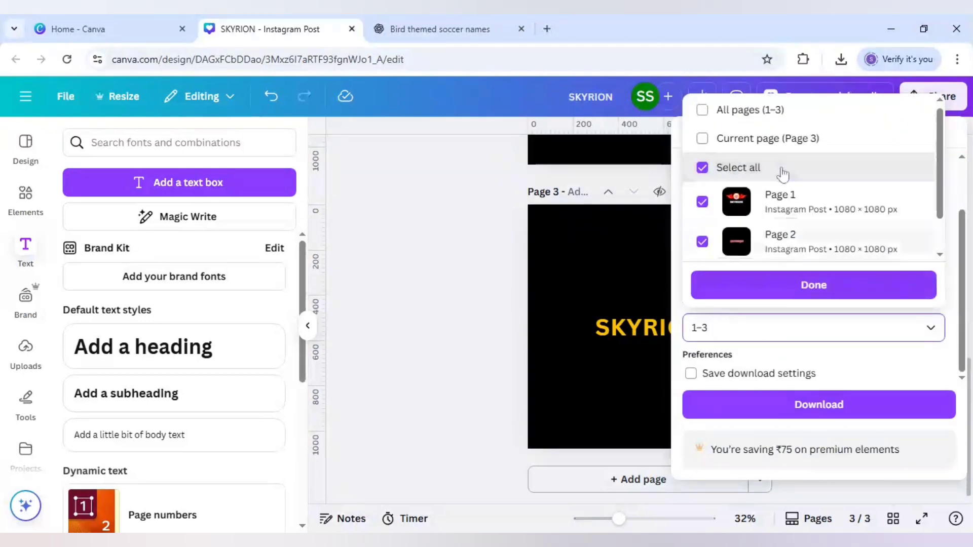
left_click(702, 203)
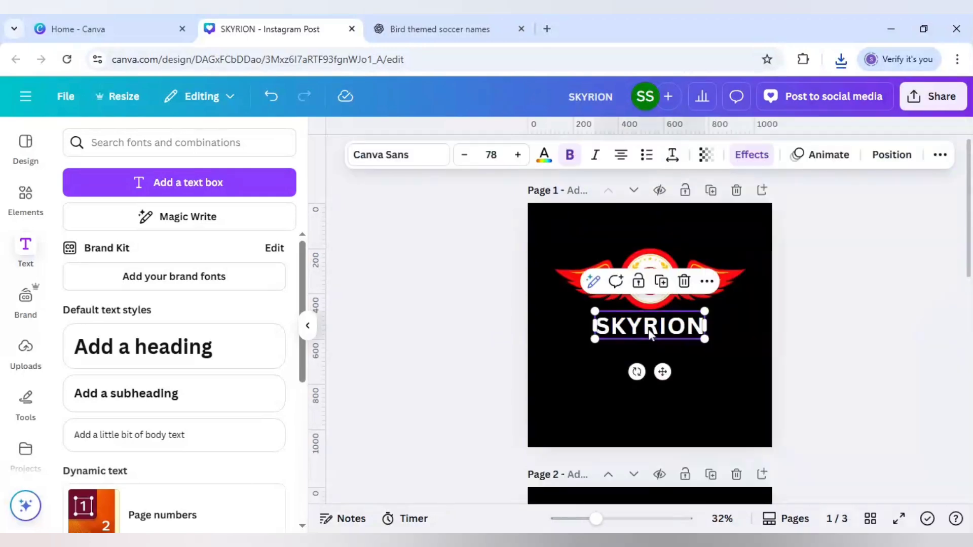
Shift the white SKYRION line lower on page 1 and add the downloaded red and yellow text images there
left_click_drag(649, 333, 648, 364)
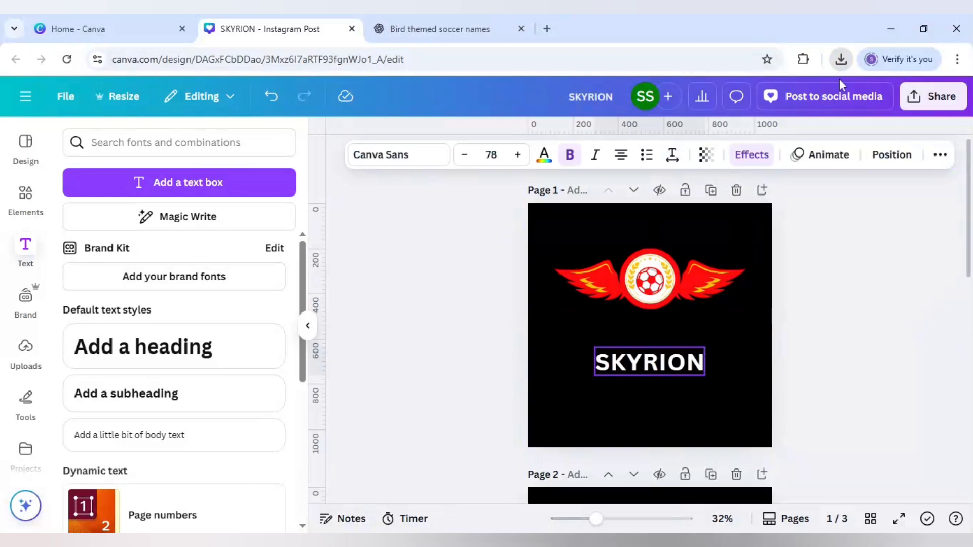
left_click(626, 227)
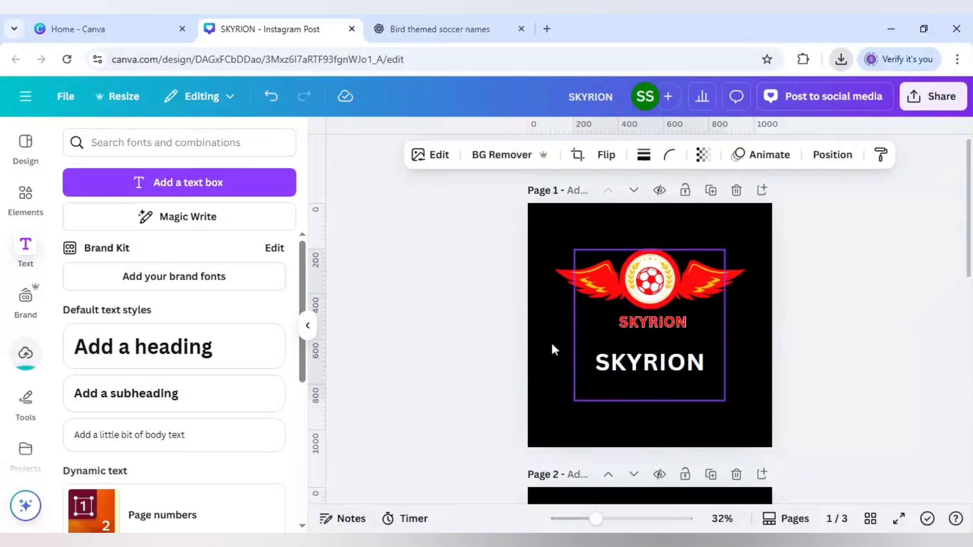
left_click(510, 345)
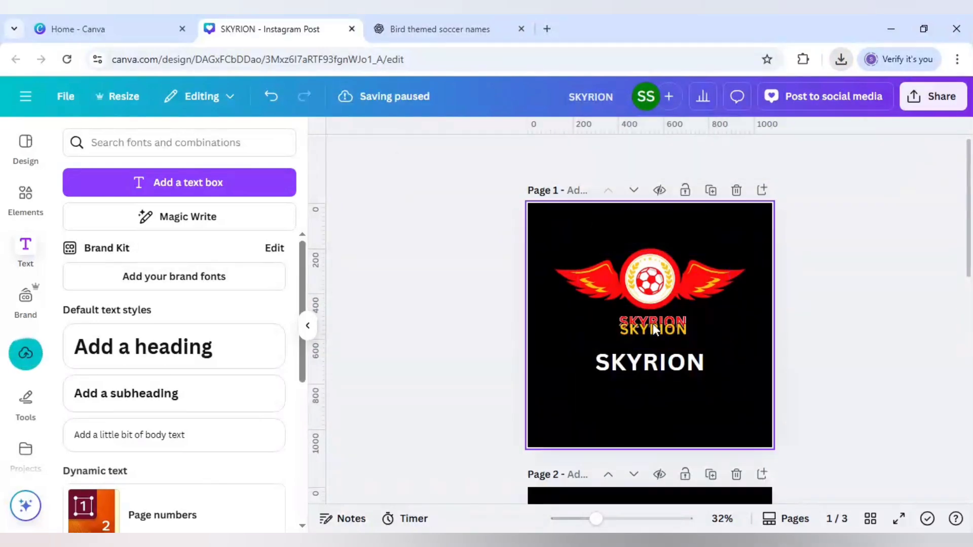
Place the yellow text image below the white SKYRION line and crop the empty space above and below both text images
left_click_drag(655, 330, 706, 405)
left_click_drag(687, 467, 687, 416)
left_click_drag(703, 354, 704, 369)
left_click(628, 312)
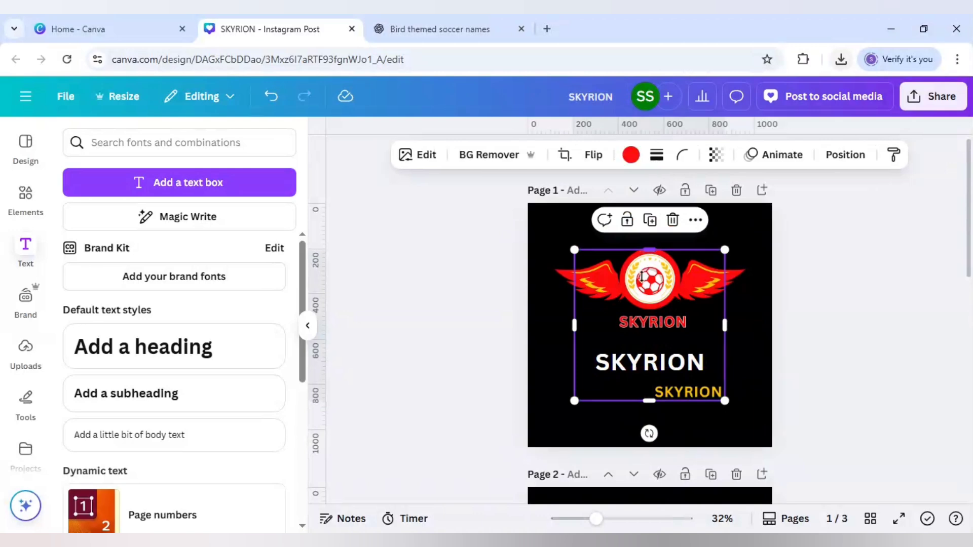
left_click_drag(648, 250, 648, 300)
left_click_drag(635, 403, 634, 348)
Search the apps for "skew" and open Skew Image for the red text image
scroll(41, 380, "down", 2)
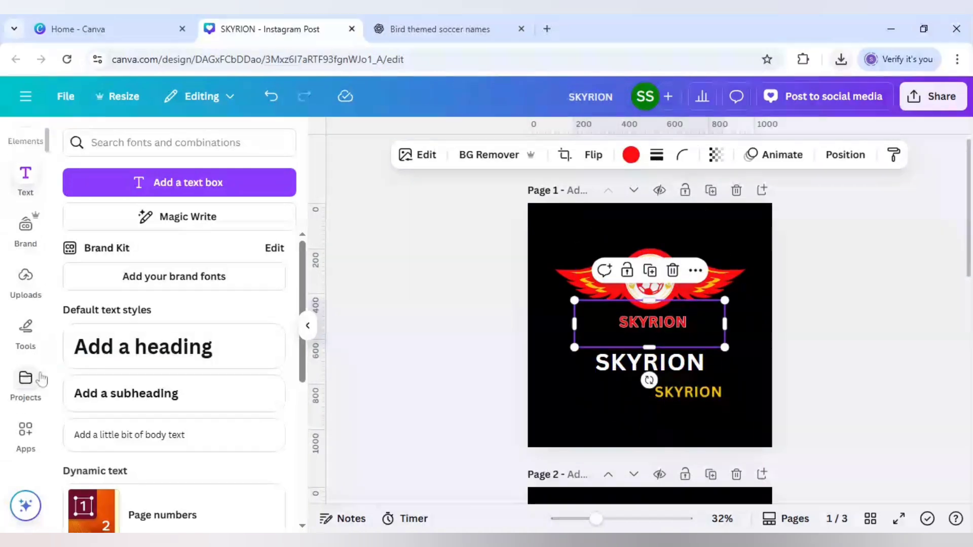
left_click(26, 435)
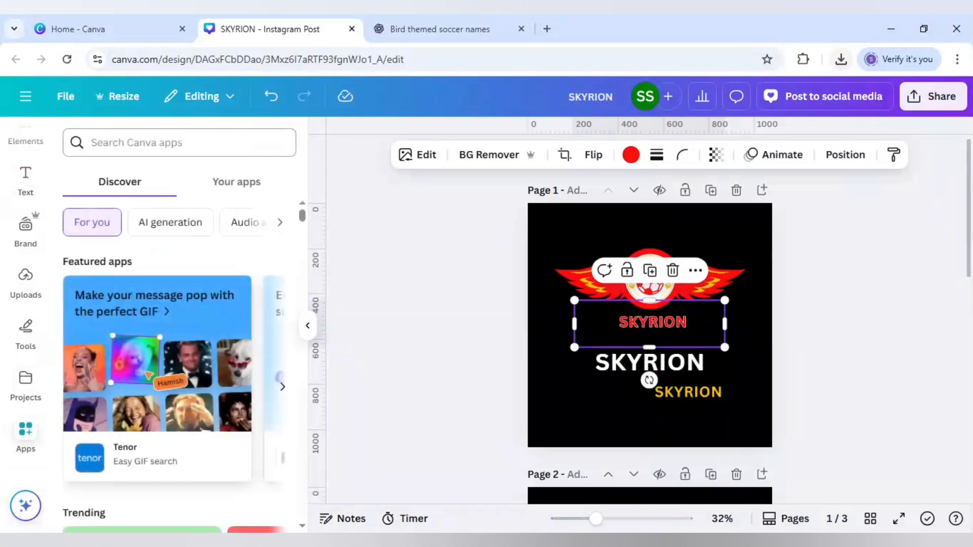
type("skew")
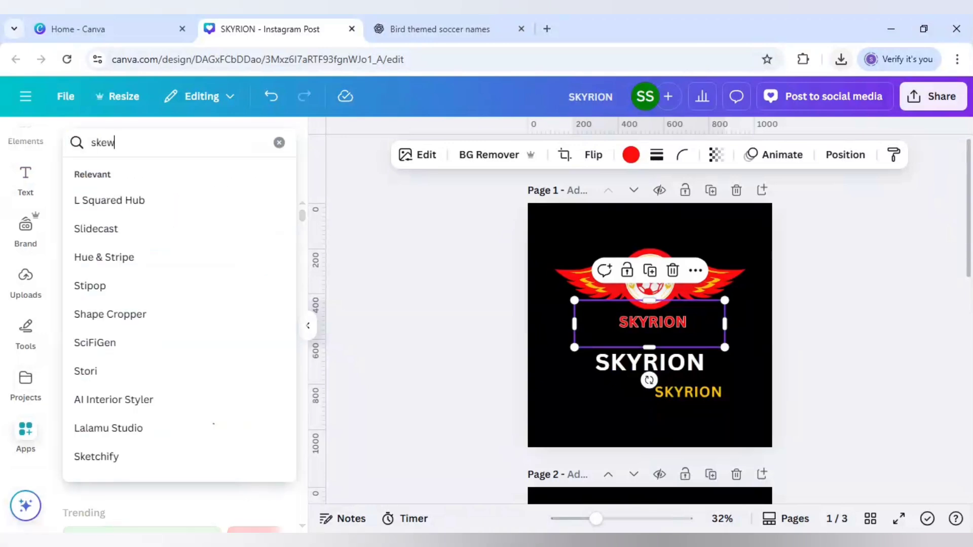
key("Return")
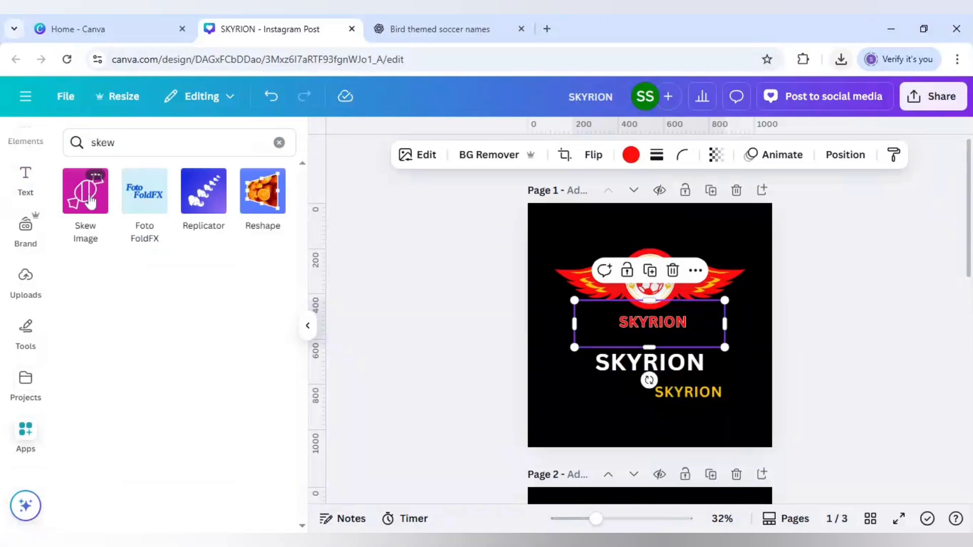
left_click(86, 197)
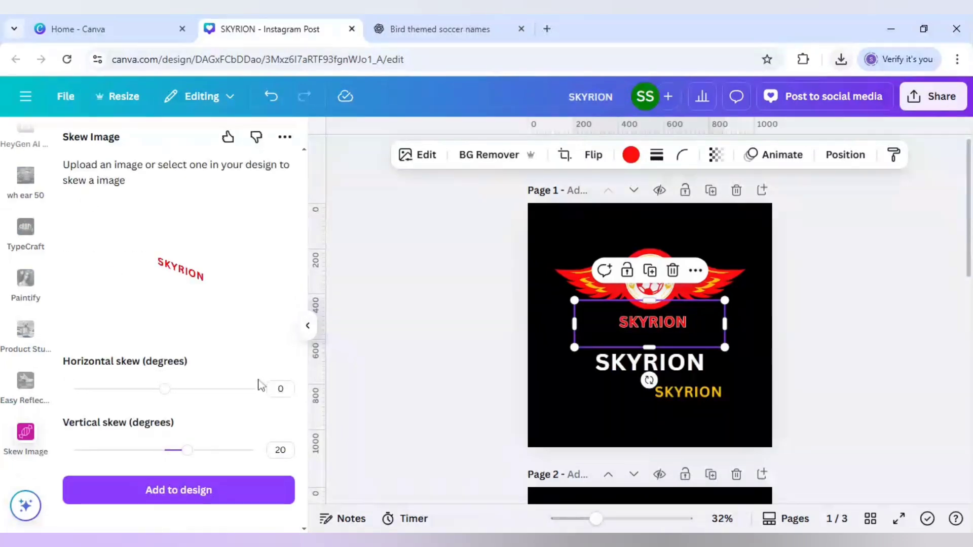
Add a copy of the yellow text image with a 20° vertical skew, placed above the badge's right wing
left_click(702, 396)
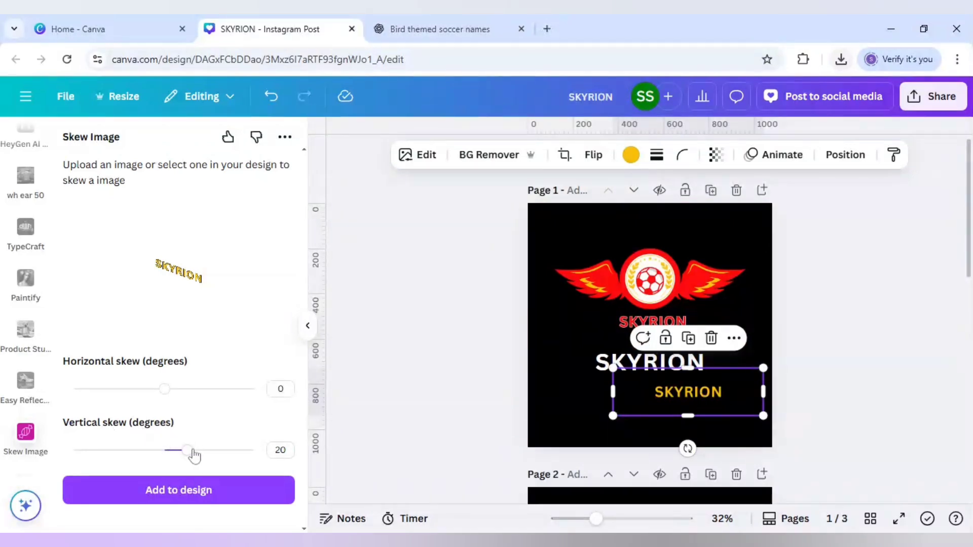
left_click(245, 495)
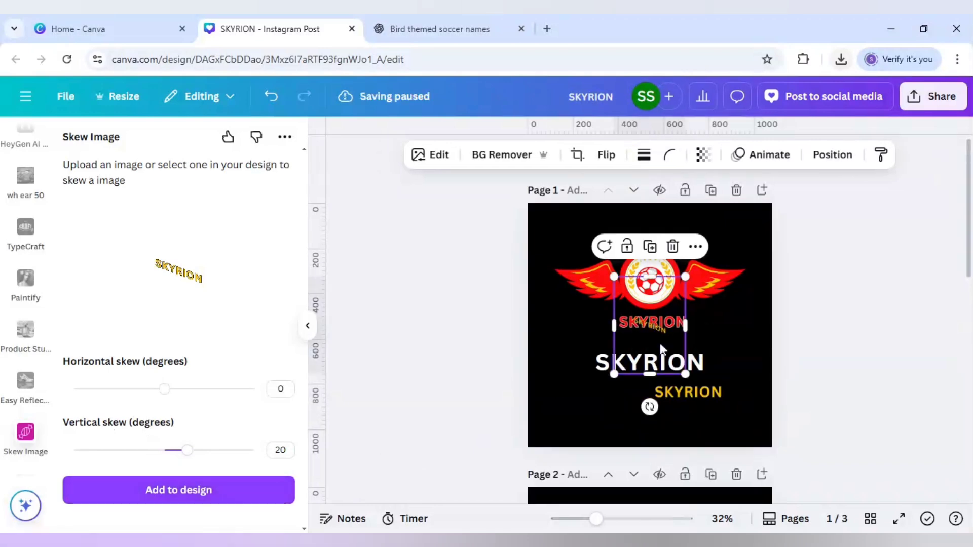
left_click_drag(725, 273, 771, 221)
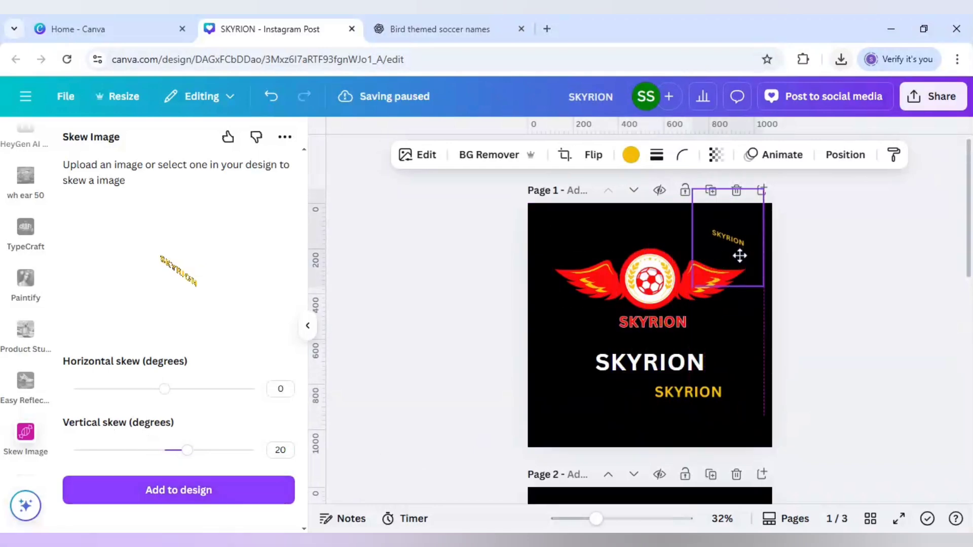
Add a copy of the red text image with a -20° vertical skew, placed above the badge's left wing
left_click(637, 327)
left_click_drag(188, 450, 143, 454)
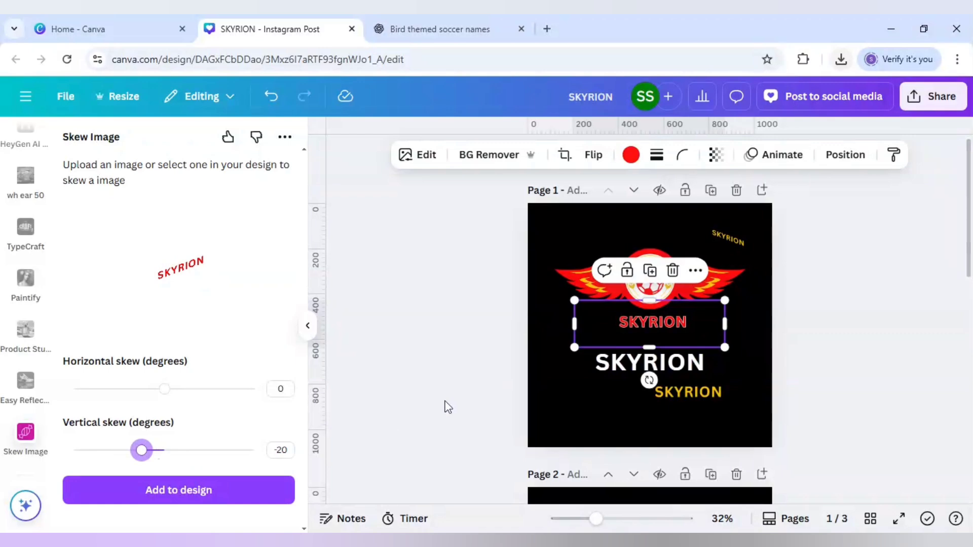
left_click(247, 496)
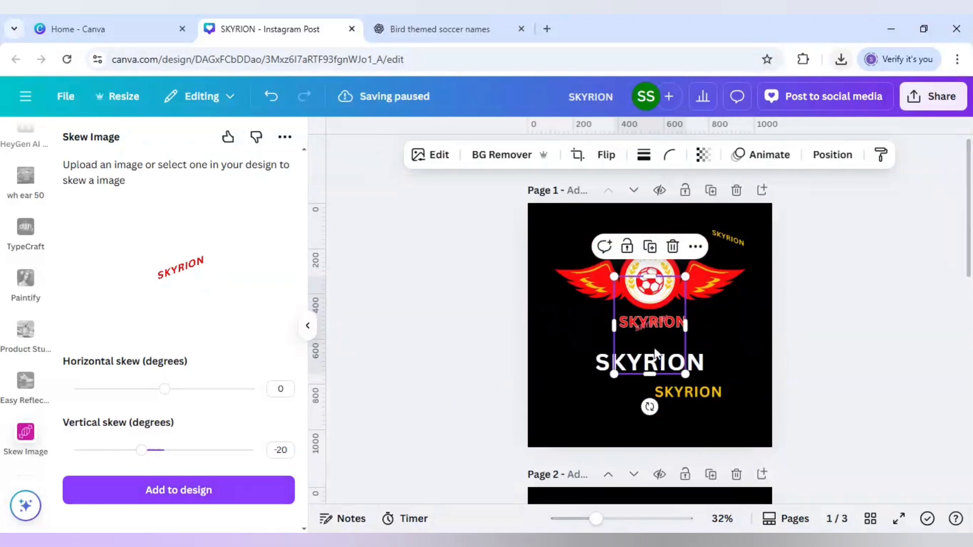
left_click_drag(634, 327, 571, 260)
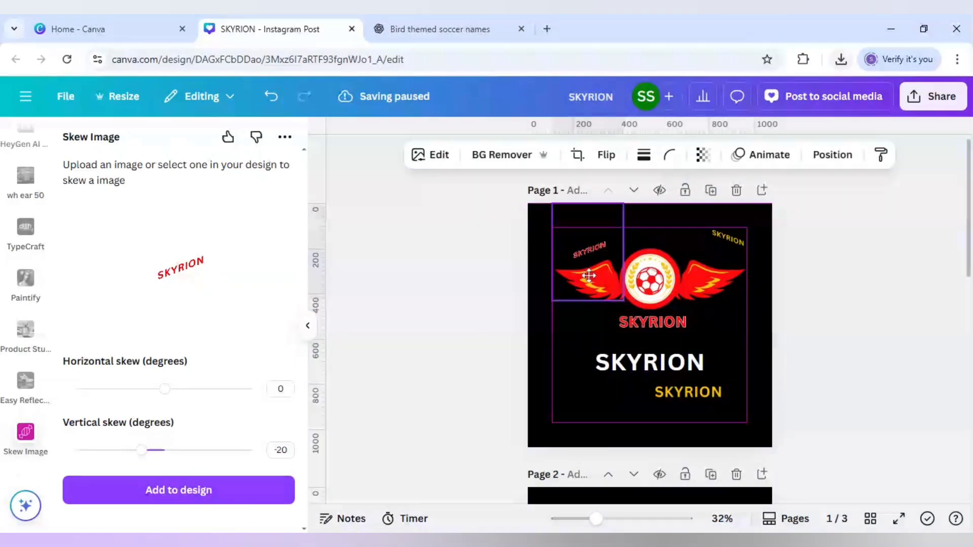
Delete the unskewed red and yellow text images from page 1
left_click(668, 331)
key("Delete")
left_click(691, 399)
key("Delete")
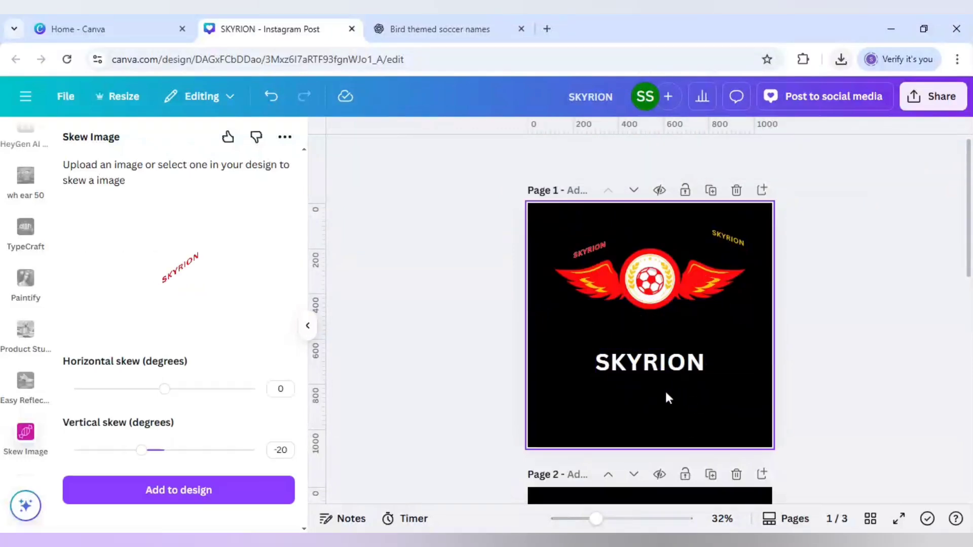
Crop the empty space around the skewed red and yellow SKYRION images
left_click(595, 244)
left_click_drag(588, 300, 592, 262)
left_click_drag(589, 203, 589, 238)
left_click(736, 238)
left_click_drag(728, 281, 727, 256)
Enlarge the skewed red SKYRION image and place it beneath the badge, overlapping the white text
left_click(592, 247)
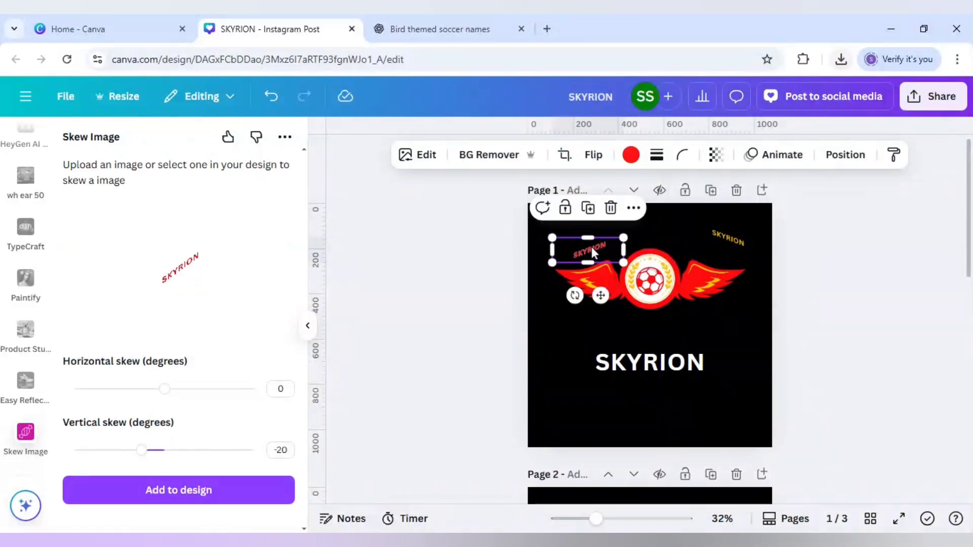
left_click_drag(637, 303, 476, 395)
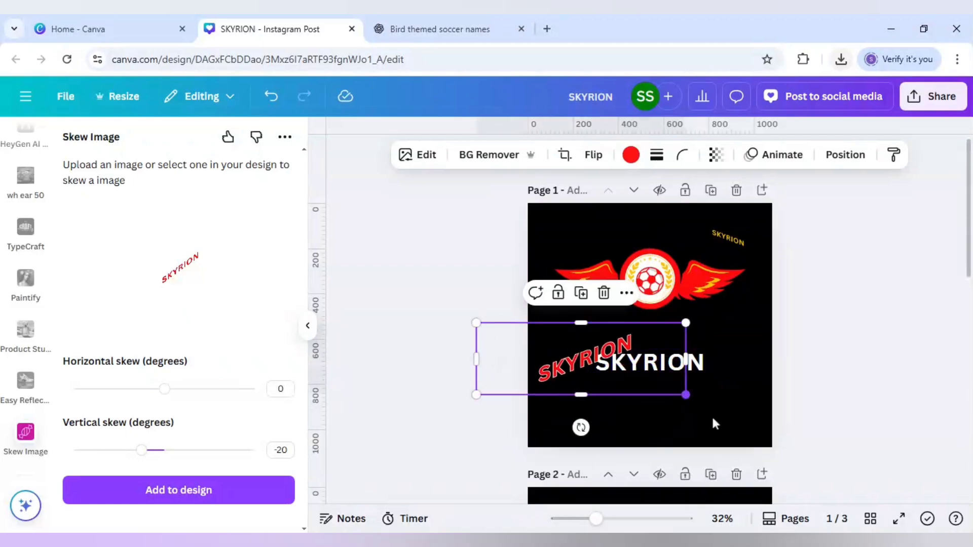
left_click_drag(686, 394, 776, 427)
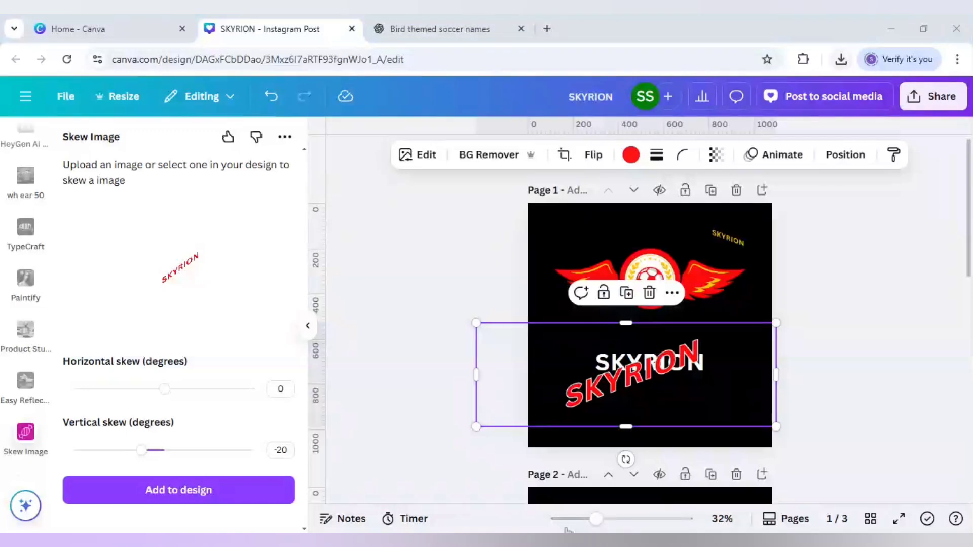
left_click_drag(596, 520, 619, 519)
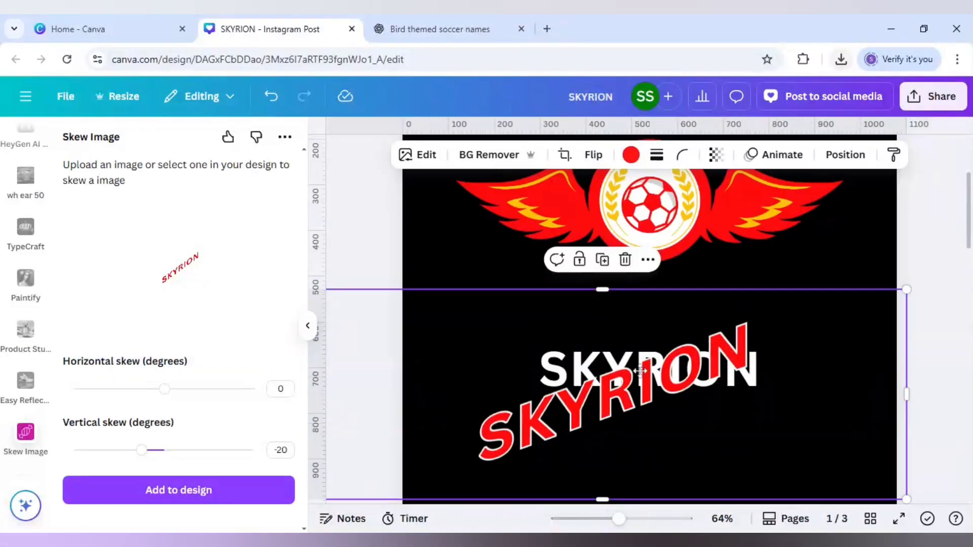
Resize the skewed red SKYRION image to about 1,098 × 379 and position it across the white SKYRION text
left_click_drag(640, 371, 655, 347)
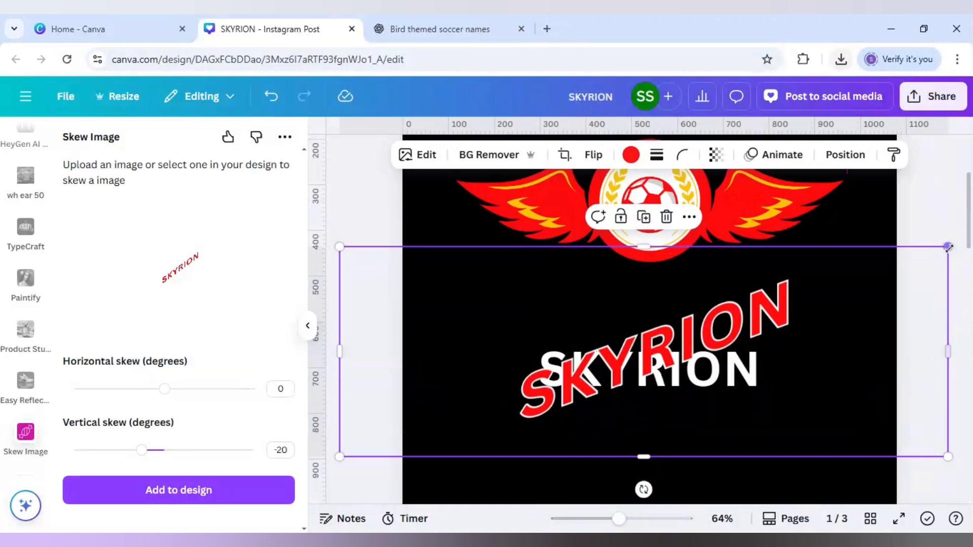
left_click_drag(947, 246, 847, 281)
left_click_drag(663, 370, 712, 361)
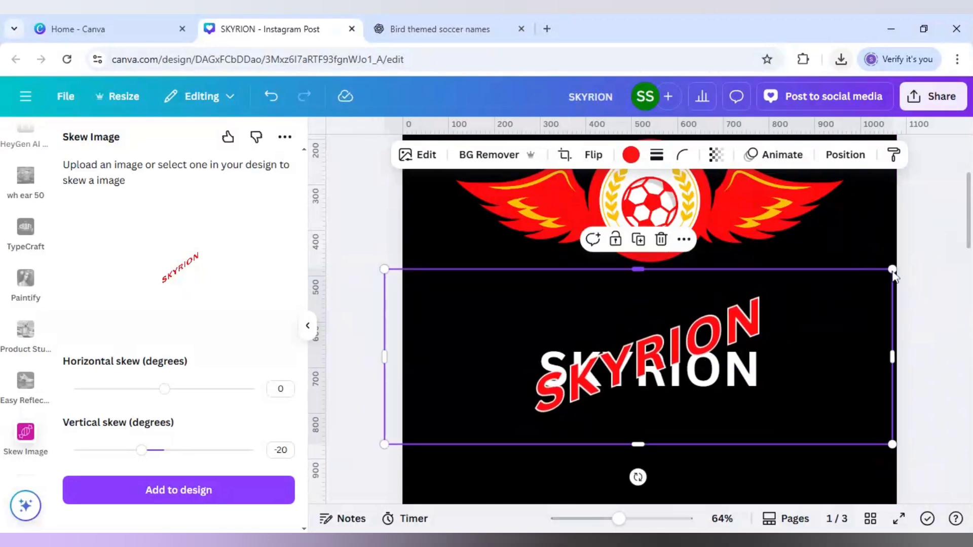
left_click_drag(892, 271, 888, 273)
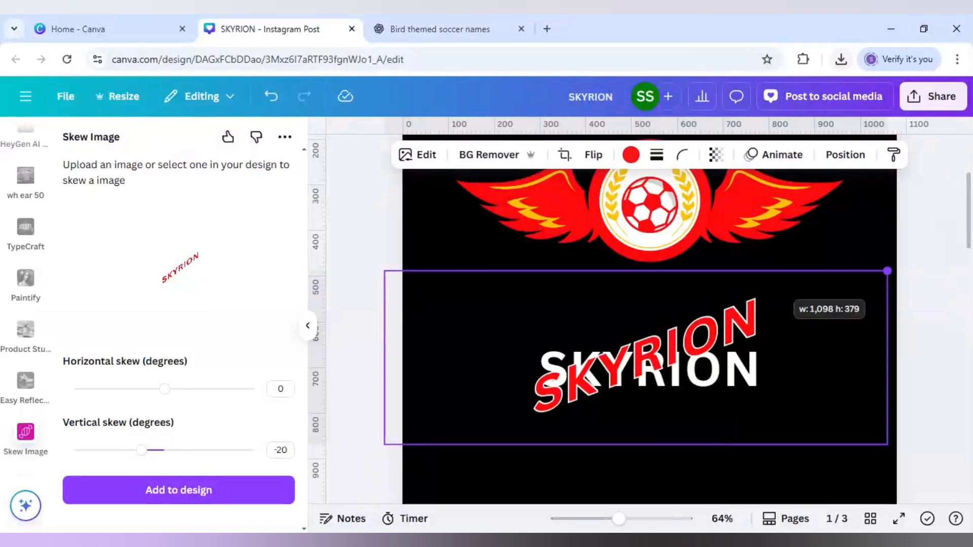
Enlarge the skewed yellow SKYRION image to the white text's width and place it over that text beneath the badge
scroll(767, 306, "up", 3)
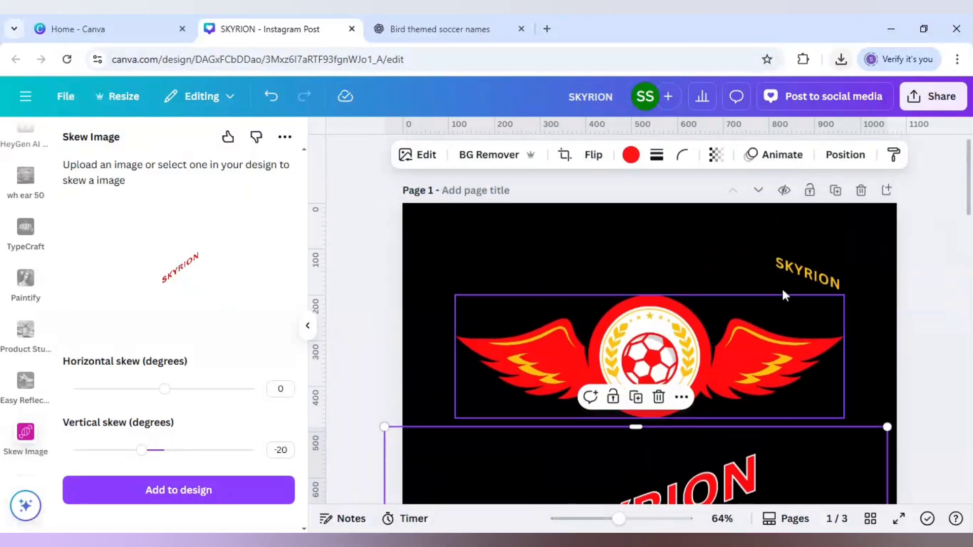
left_click(799, 272)
left_click_drag(735, 299, 415, 458)
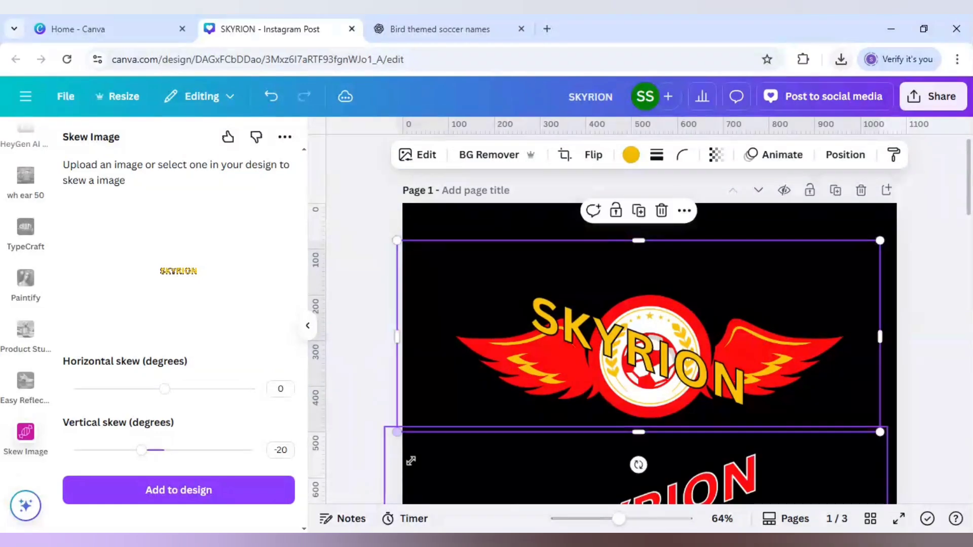
scroll(427, 442, "down", 1)
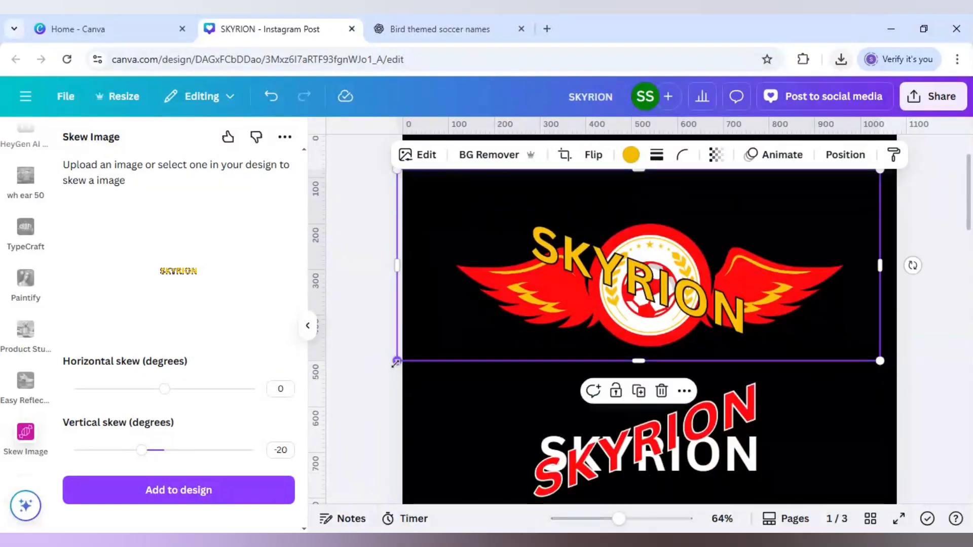
left_click_drag(397, 361, 378, 376)
scroll(526, 300, "down", 2)
left_click_drag(680, 248, 703, 412)
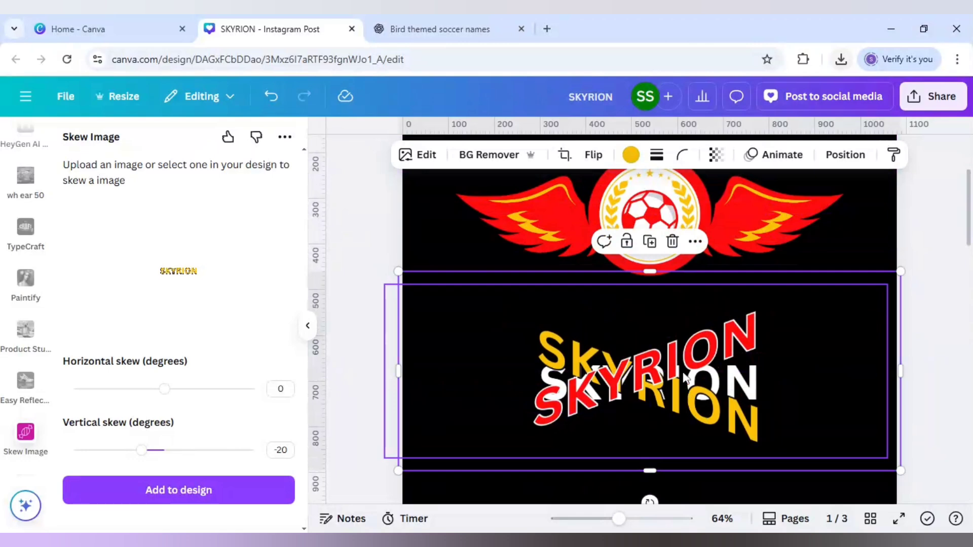
Nudge the skewed red SKYRION image slightly sideways to line it up with the yellow and white lettering
left_click(600, 388)
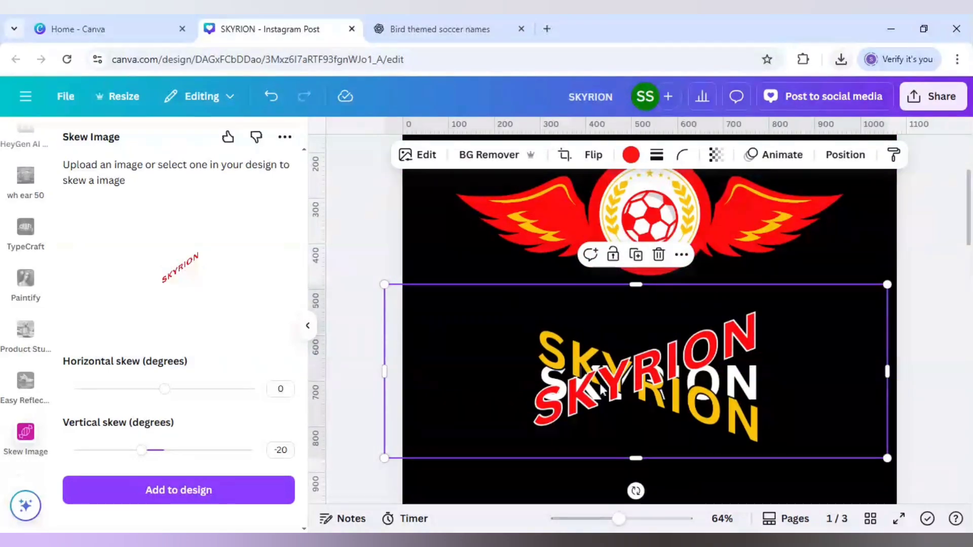
key("Right")
key("Right")
key("Right")
key("Right")
key("Right")
key("Right")
key("Right")
key("Right")
key("Right")
key("Right")
key("Right")
key("Right")
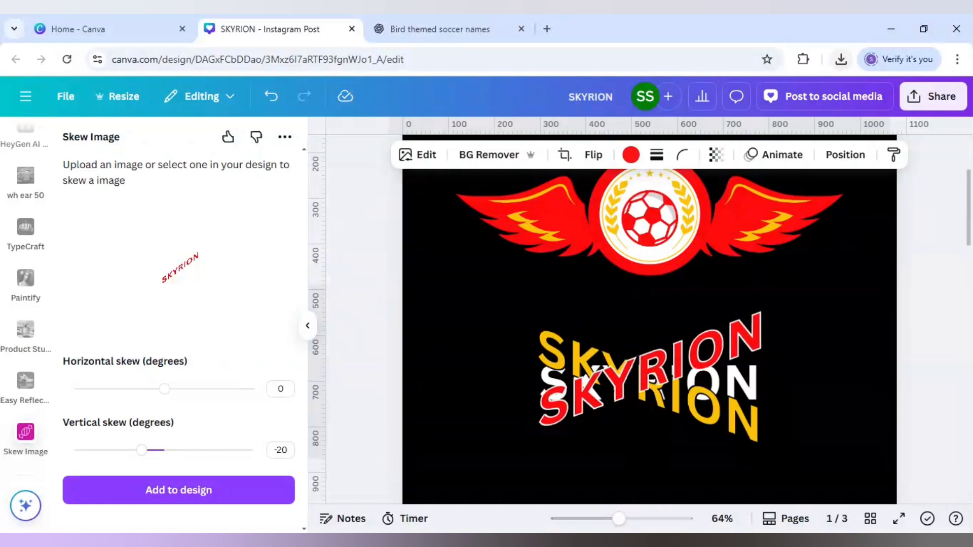
key("Left")
key("Left")
key("Left")
key("Left")
key("Left")
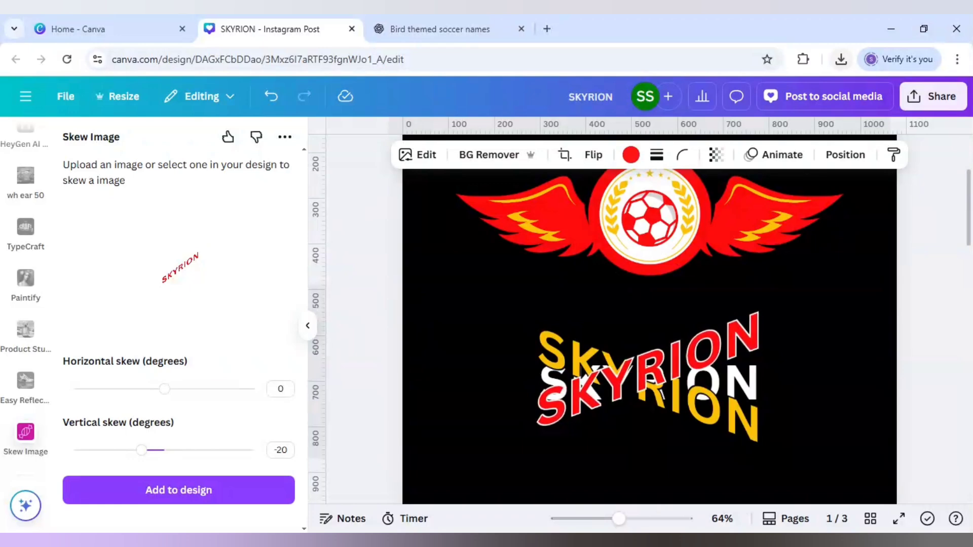
Reorder the layers so the white SKYRION text sits in front of both the red and yellow skewed images
right_click(639, 324)
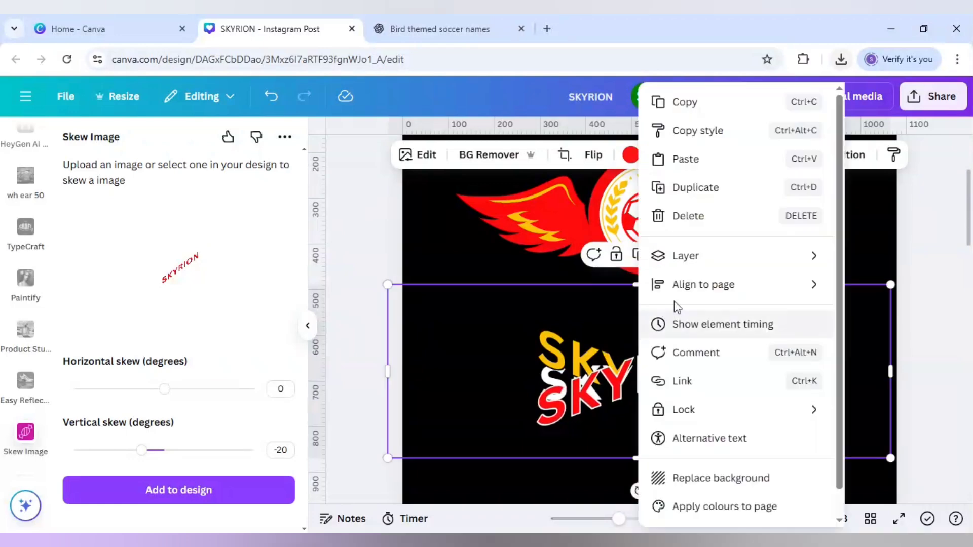
mouse_move(699, 260)
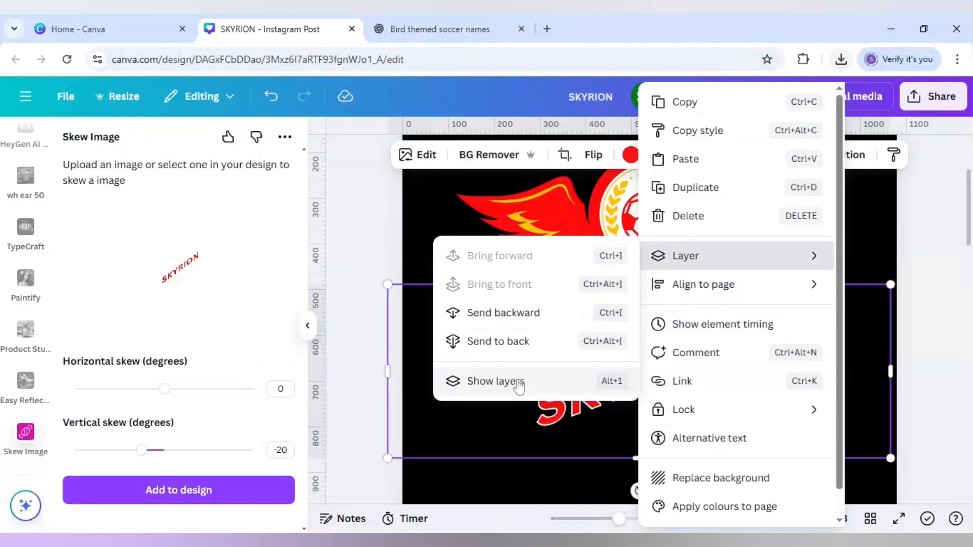
left_click(496, 382)
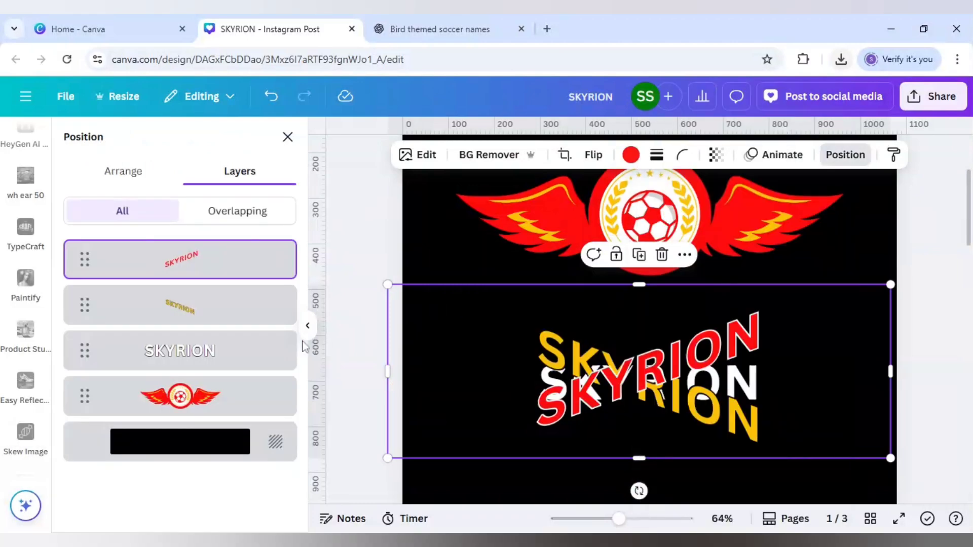
left_click(217, 314)
left_click(217, 272, "shift")
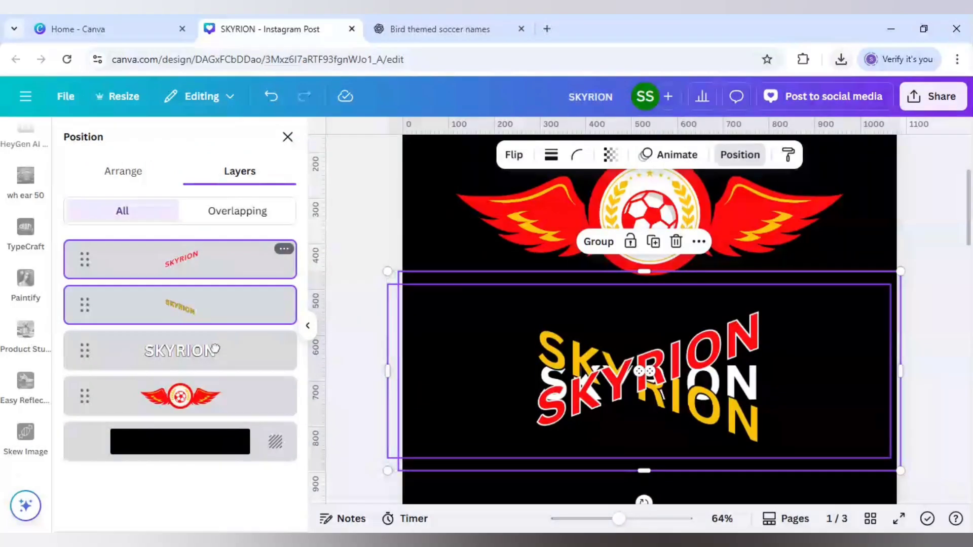
left_click_drag(216, 349, 215, 360)
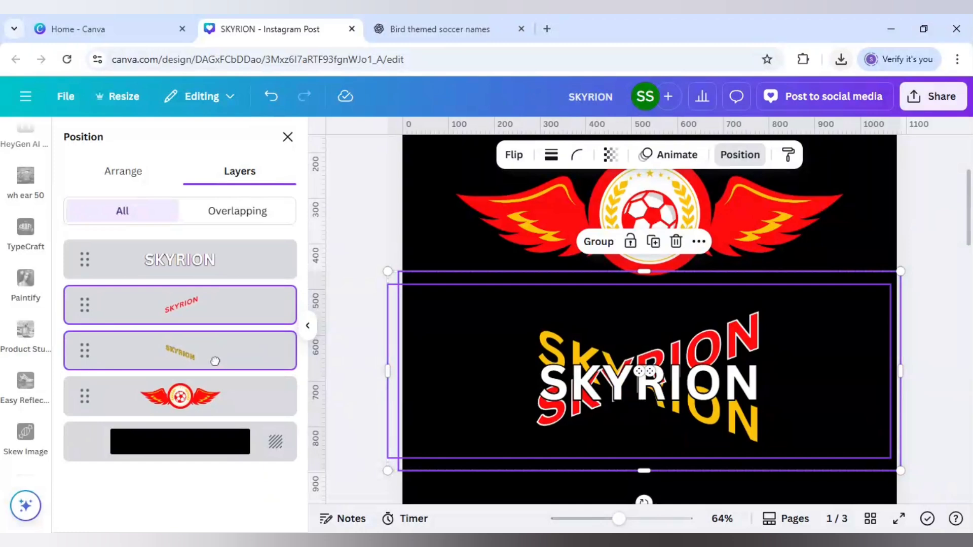
left_click(206, 260)
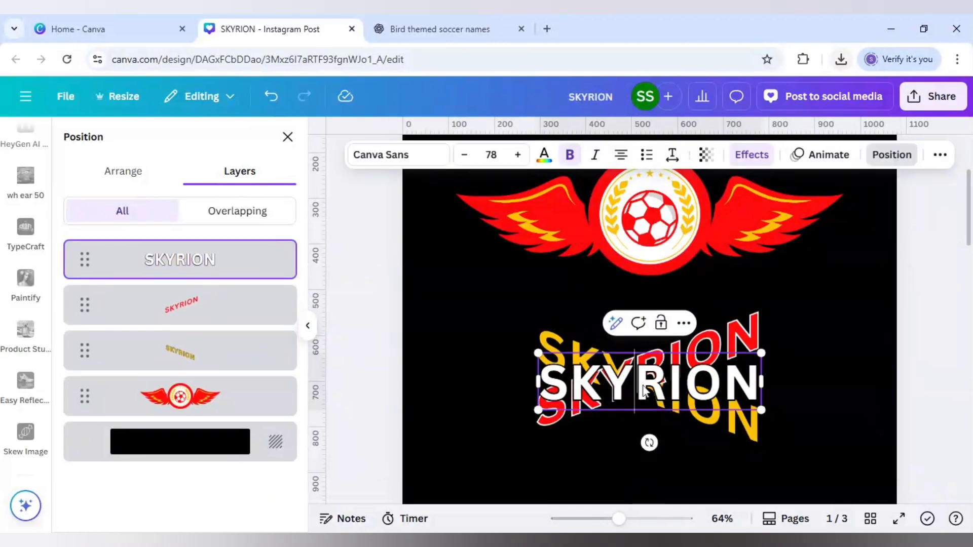
left_click(501, 390)
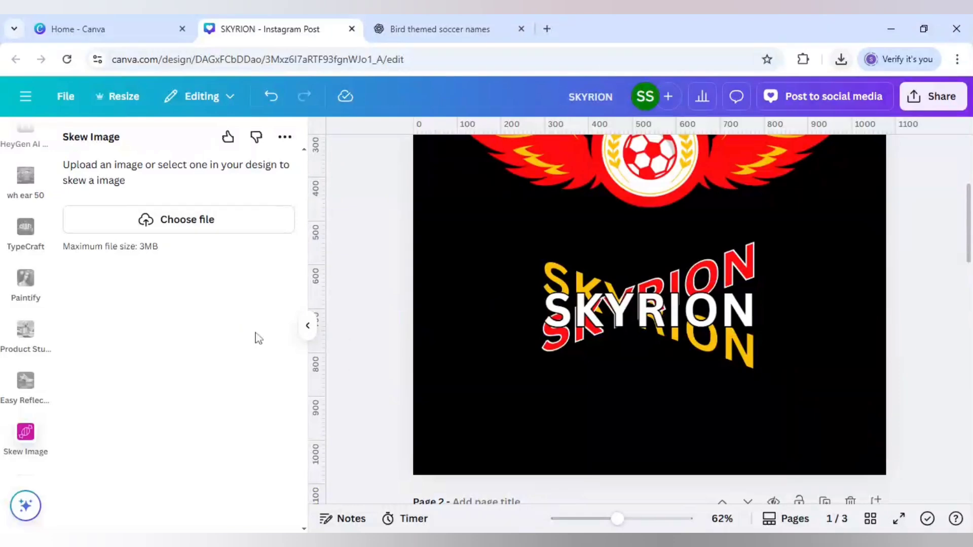
Add a rectangle and reshape it into a thin horizontal bar behind the white SKYRION text, extending past both ends
left_click(448, 370)
key("r")
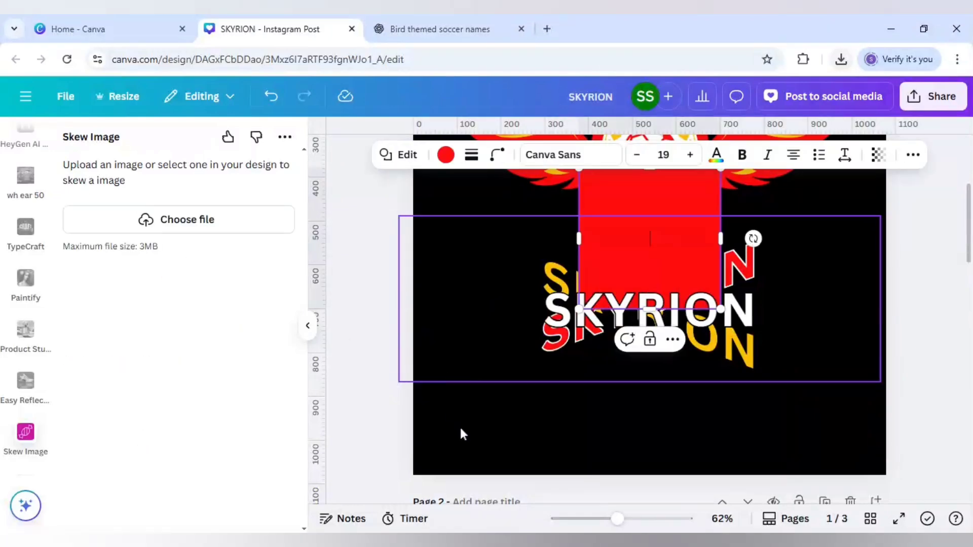
key("Escape")
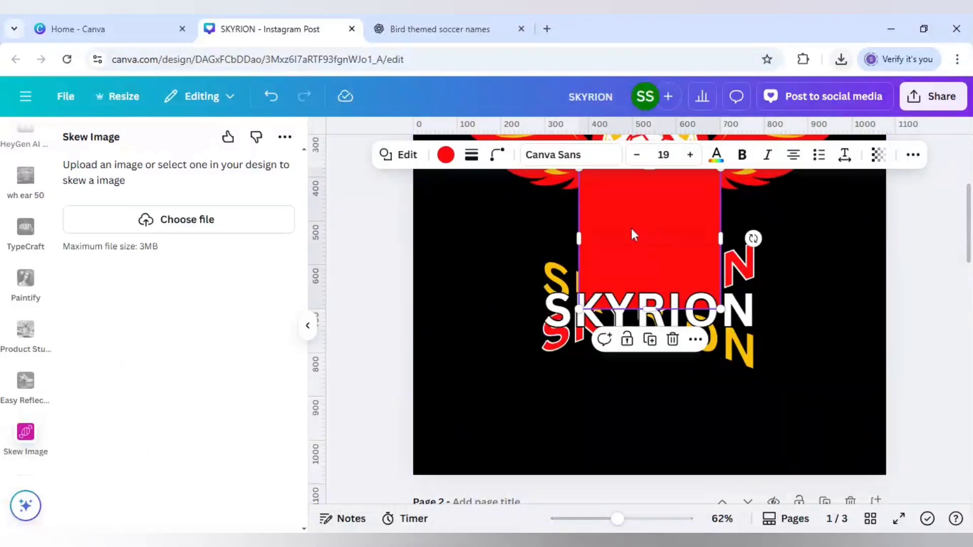
left_click_drag(632, 230, 634, 244)
left_click_drag(619, 187, 478, 313)
left_click_drag(720, 313, 817, 314)
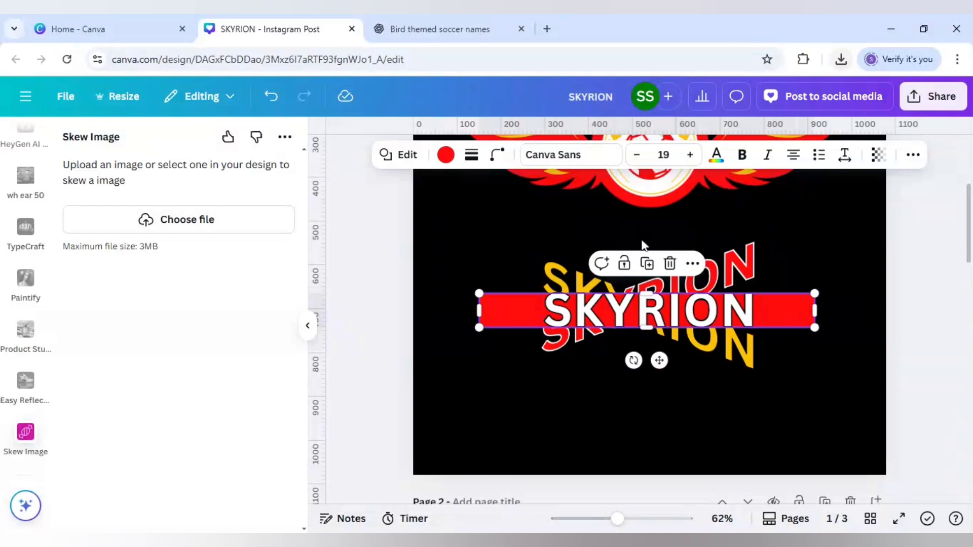
Fill the bar behind the white SKYRION text with black
left_click(447, 156)
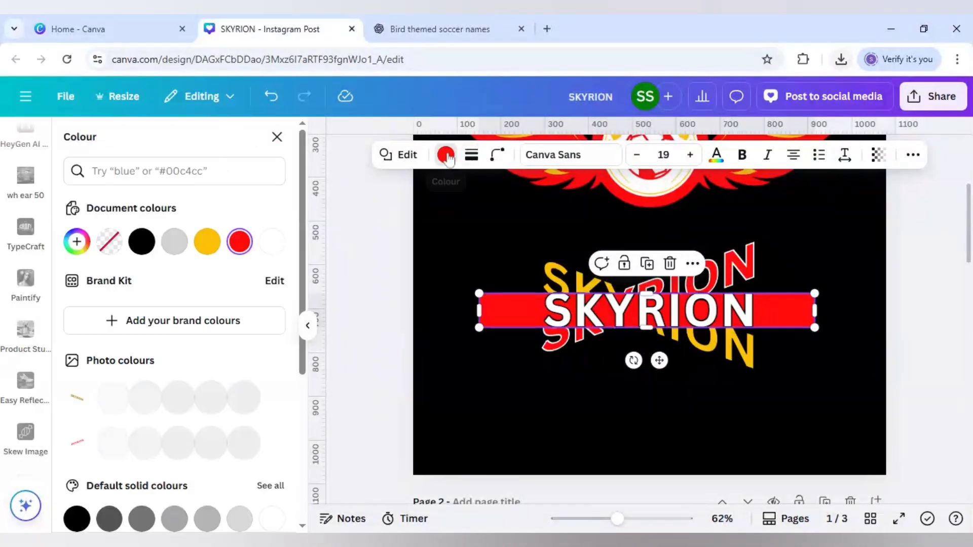
left_click(143, 243)
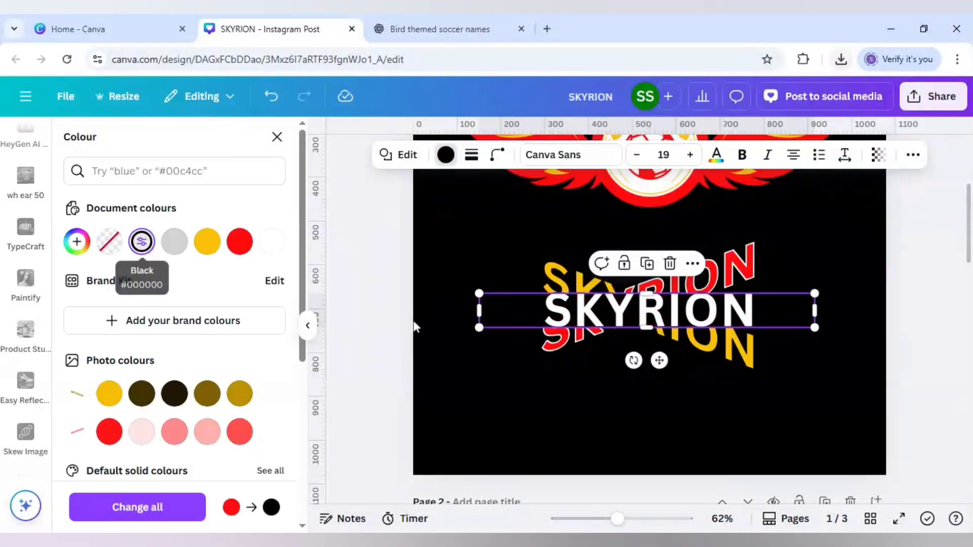
left_click(453, 335)
left_click(434, 198)
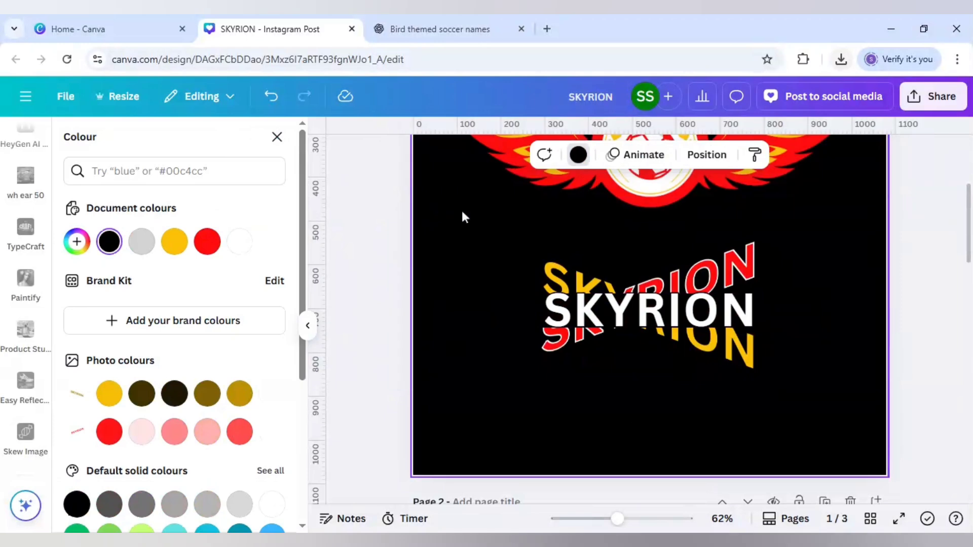
Select the white text, black bar and both skewed images together, enlarge them to about the wings' width and centre them beneath the badge
left_click_drag(617, 518, 608, 519)
left_click(590, 340)
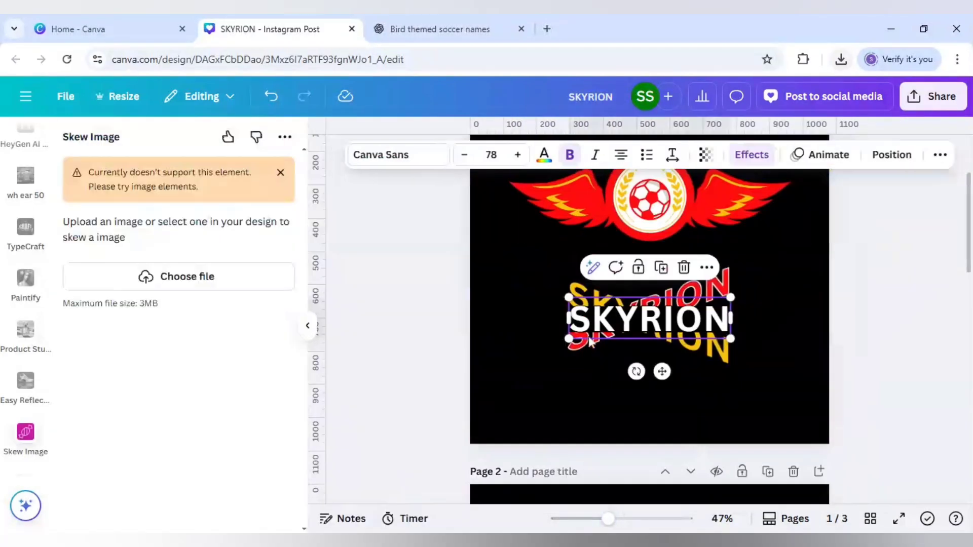
key("ctrl+a")
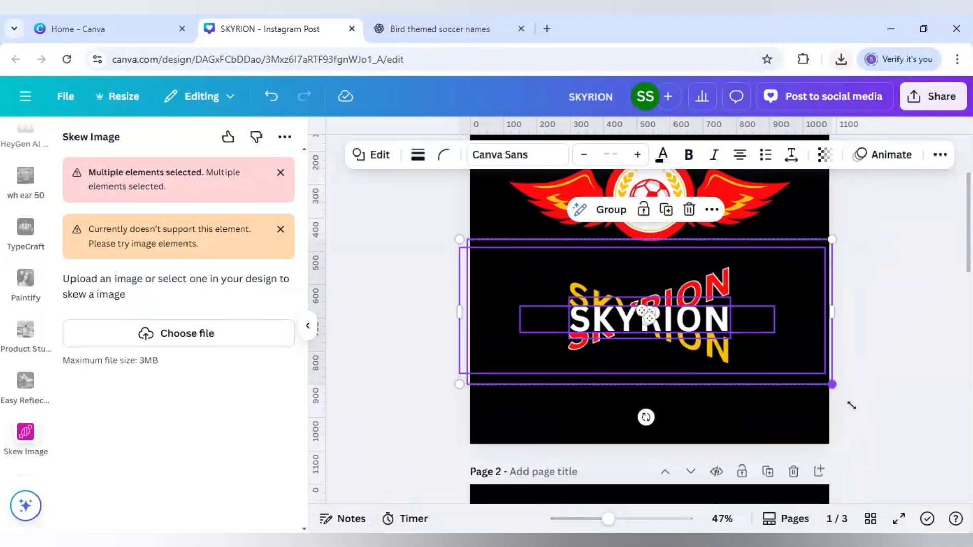
left_click_drag(851, 405, 969, 445)
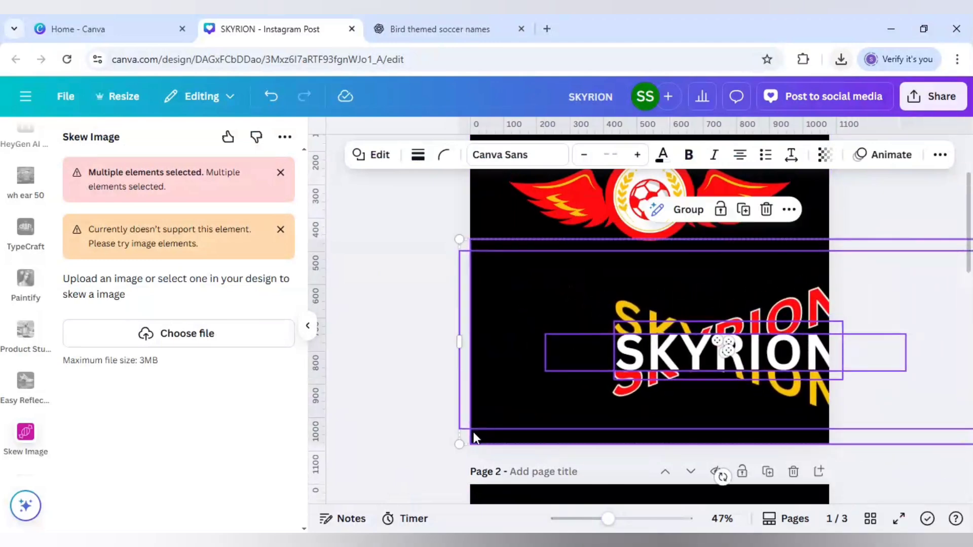
left_click_drag(412, 448, 347, 473)
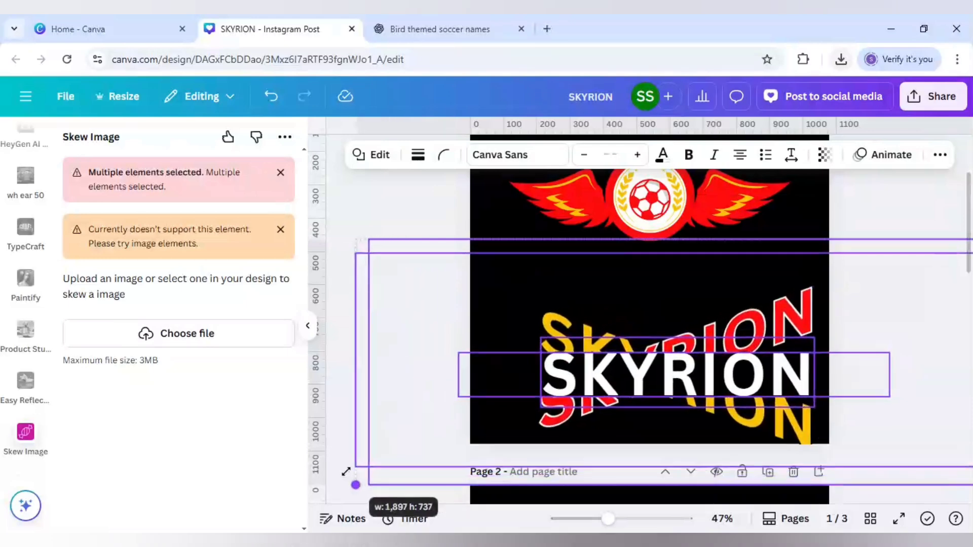
left_click_drag(674, 297, 659, 257)
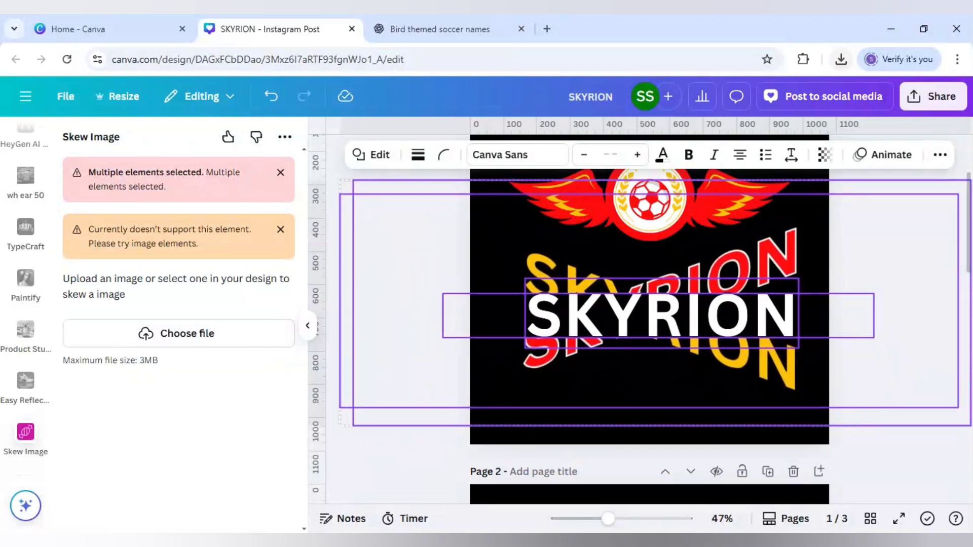
left_click_drag(660, 256, 654, 257)
left_click(412, 316)
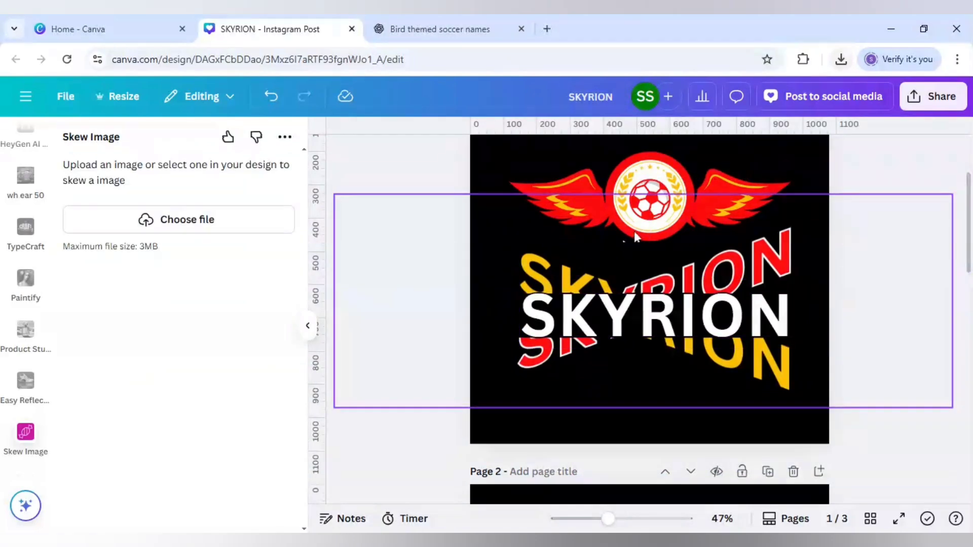
Move the winged badge down so it sits close above the SKYRION lettering
left_click(635, 232)
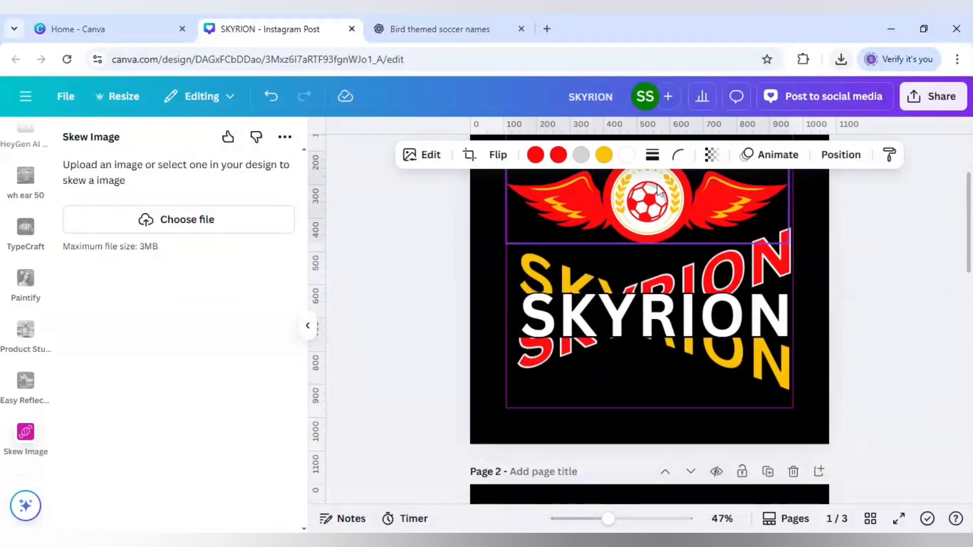
mouse_move(661, 181)
left_mouse_down()
mouse_move(655, 175)
mouse_move(654, 197)
left_mouse_up()
left_click(401, 306)
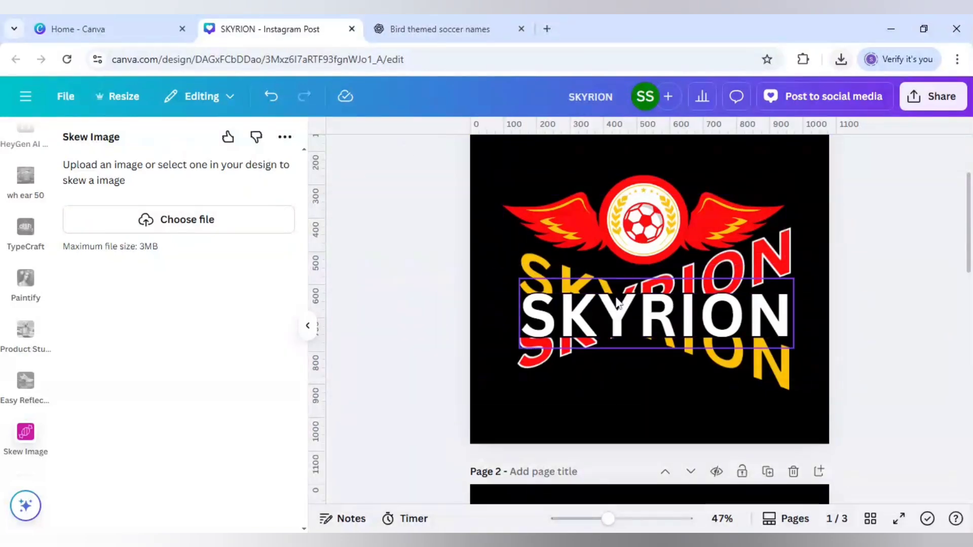
Remove page 1's background and refill the page with black
left_click(517, 168)
key("Delete")
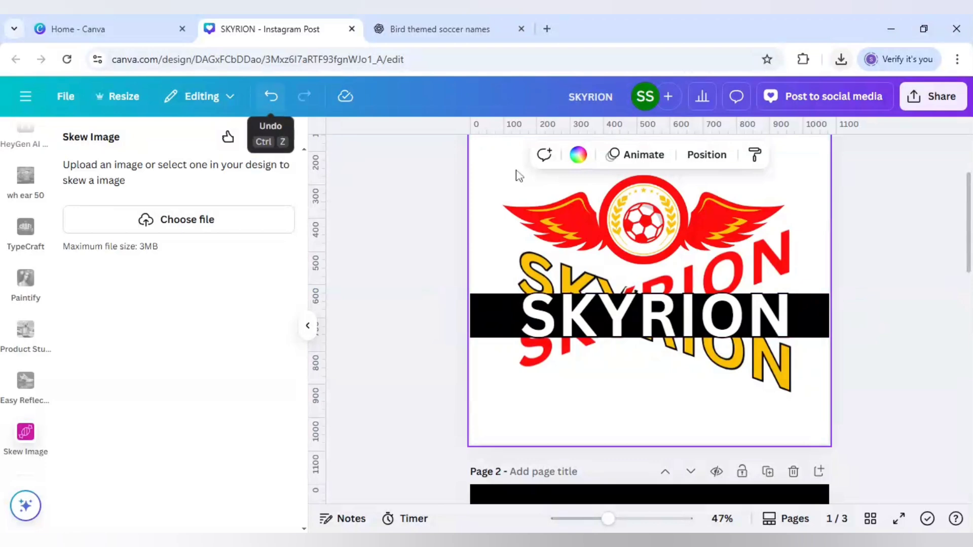
left_click(577, 155)
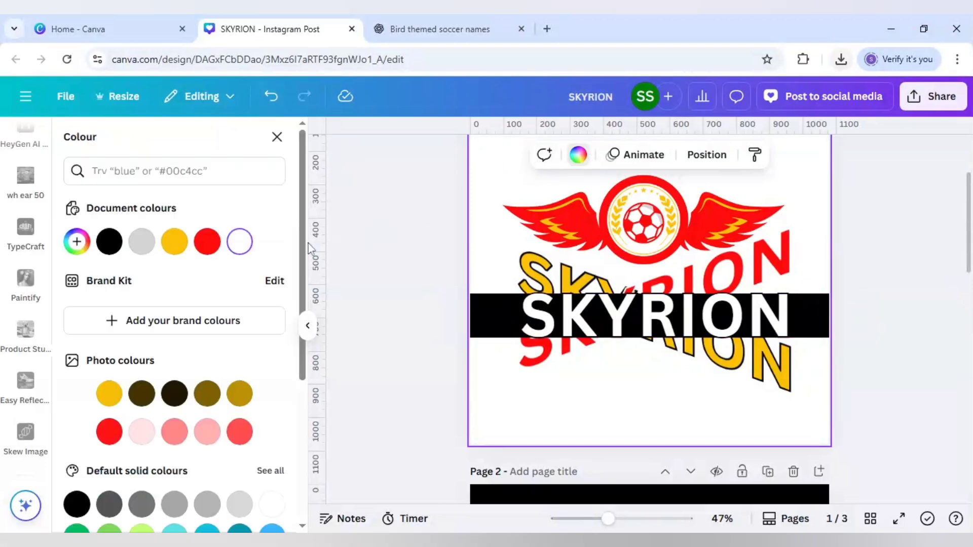
left_click(109, 241)
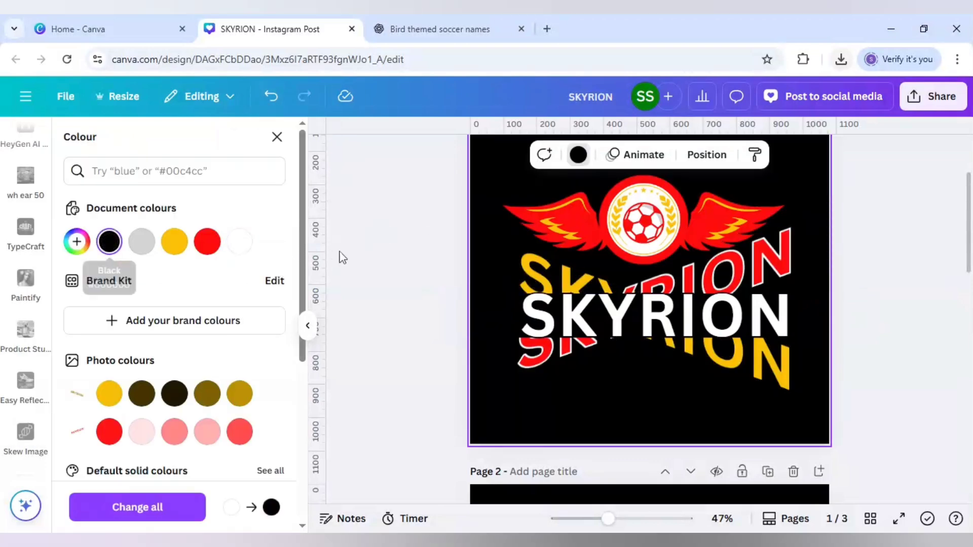
left_click(390, 273)
scroll(385, 275, "up", 3)
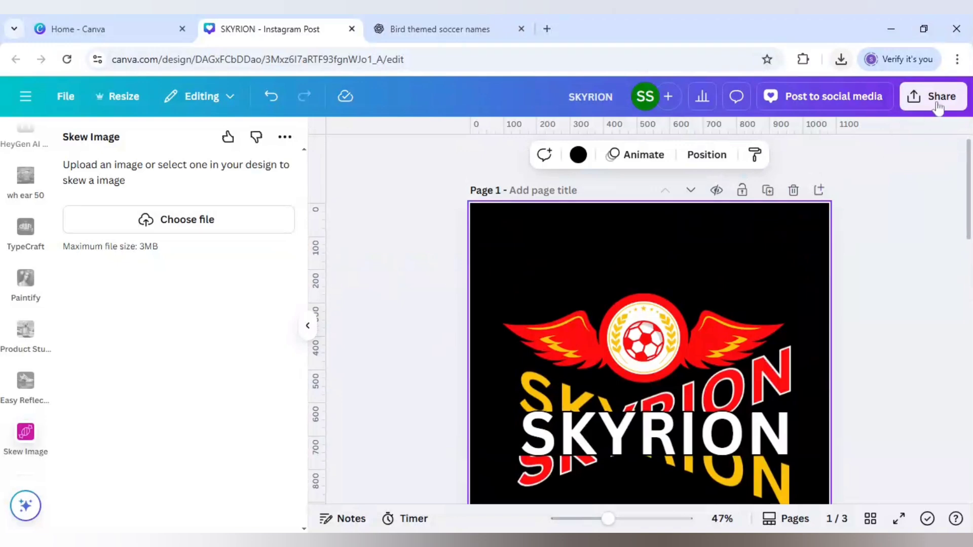
Download only the current page, page 1, as a PNG at size 1 without a transparent background
left_click(937, 106)
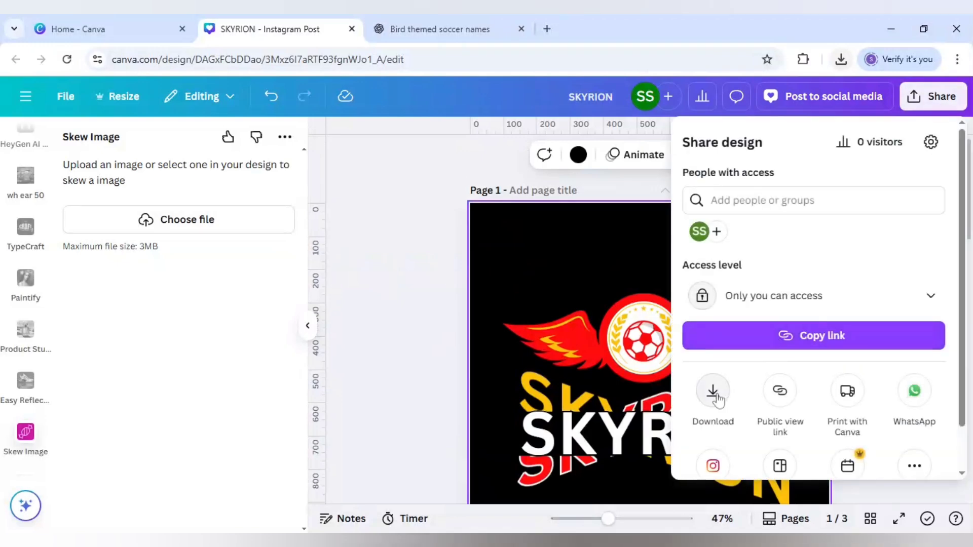
left_click(714, 397)
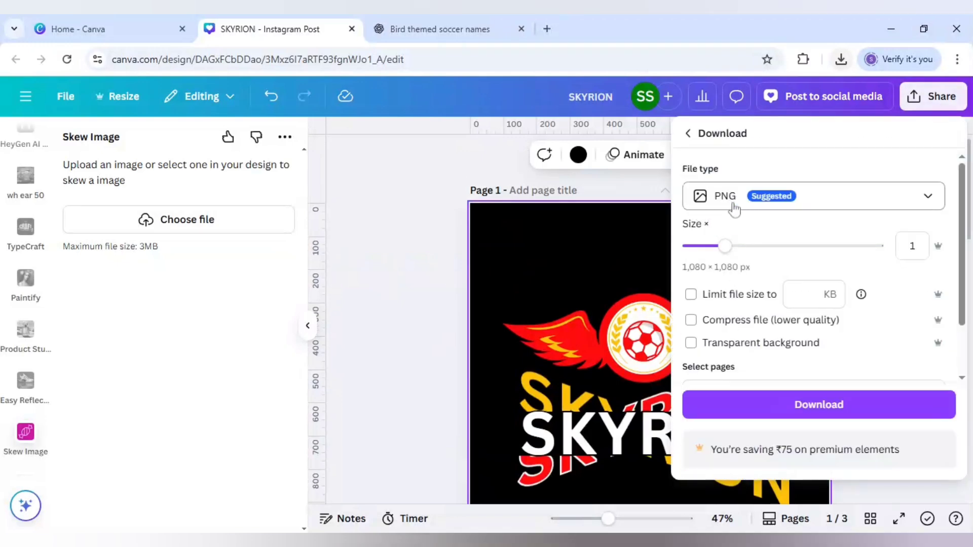
scroll(741, 241, "down", 2)
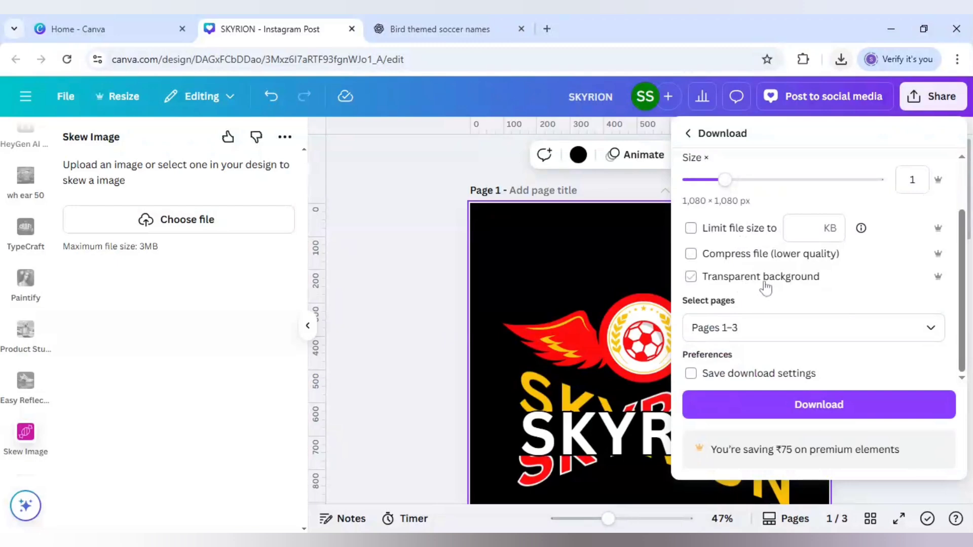
left_click(734, 283)
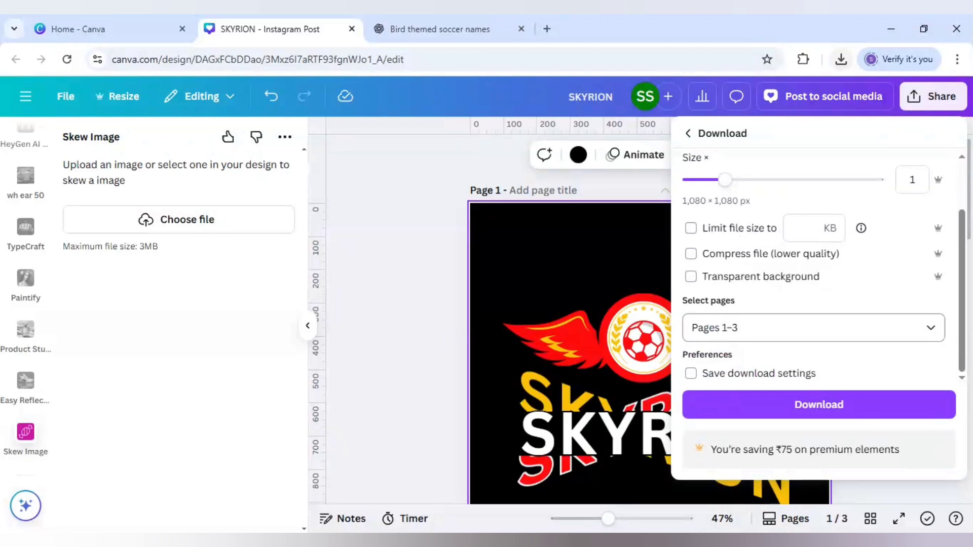
left_click(810, 327)
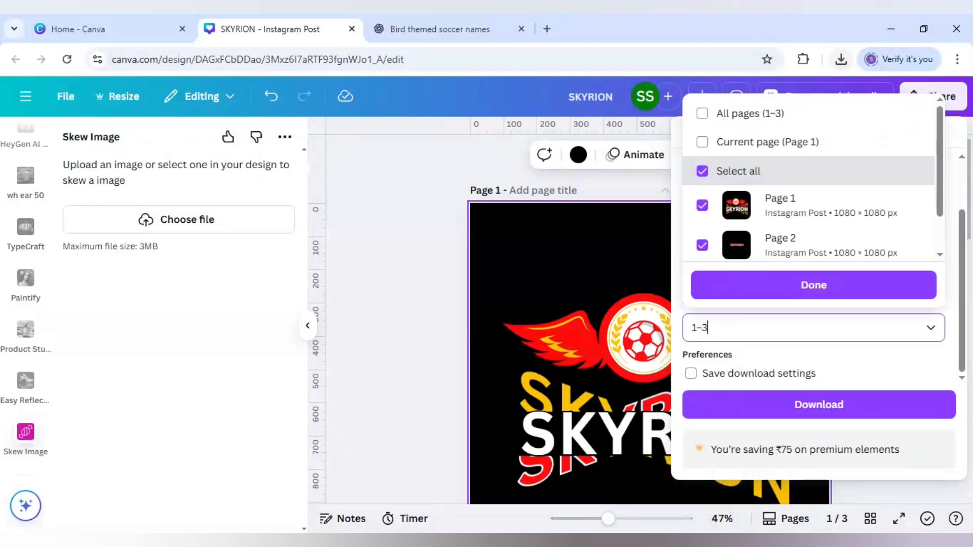
left_click(772, 142)
left_click(772, 145)
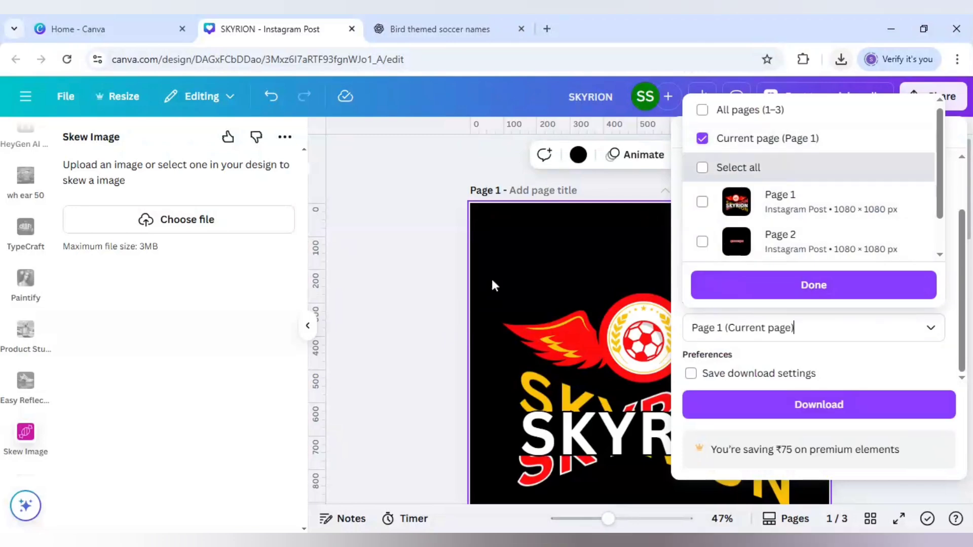
left_click(787, 410)
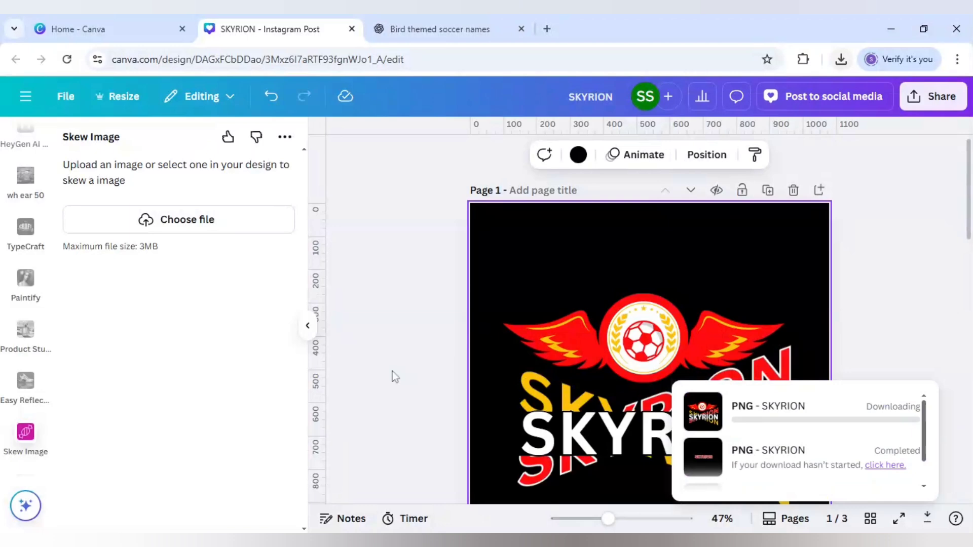
Place the exported SKYRION logo image on the empty page 4 and remove that page's black background
scroll(586, 482, "down", 15)
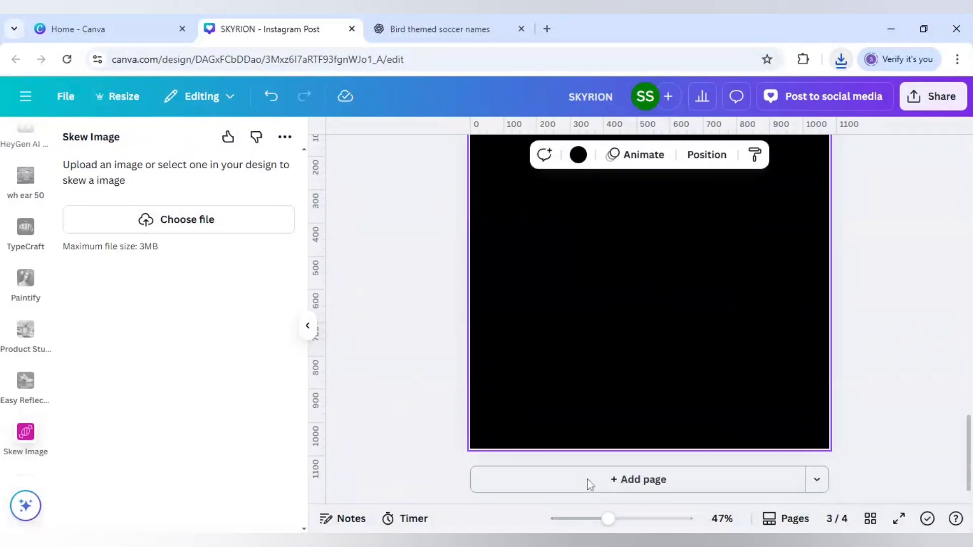
left_click_drag(610, 520, 601, 521)
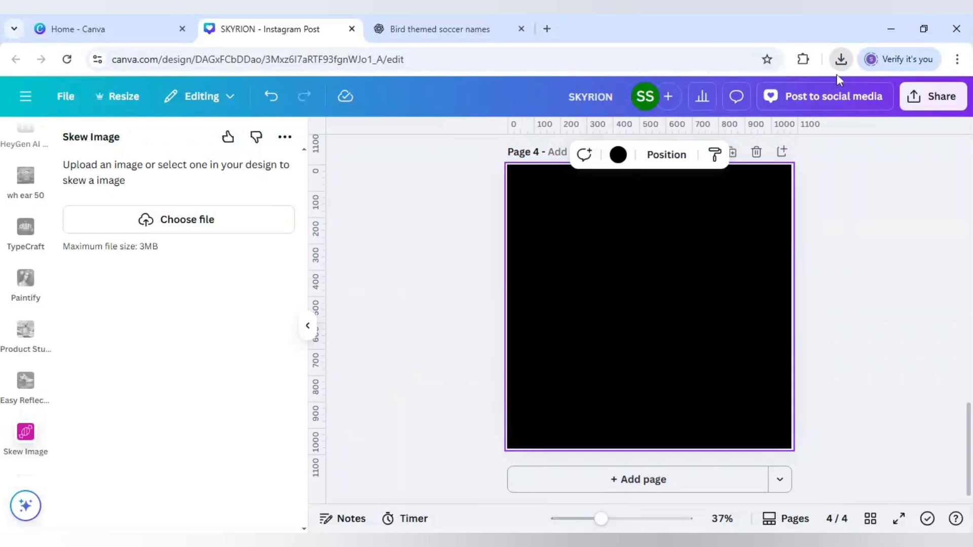
left_click(458, 298)
key("ctrl+v")
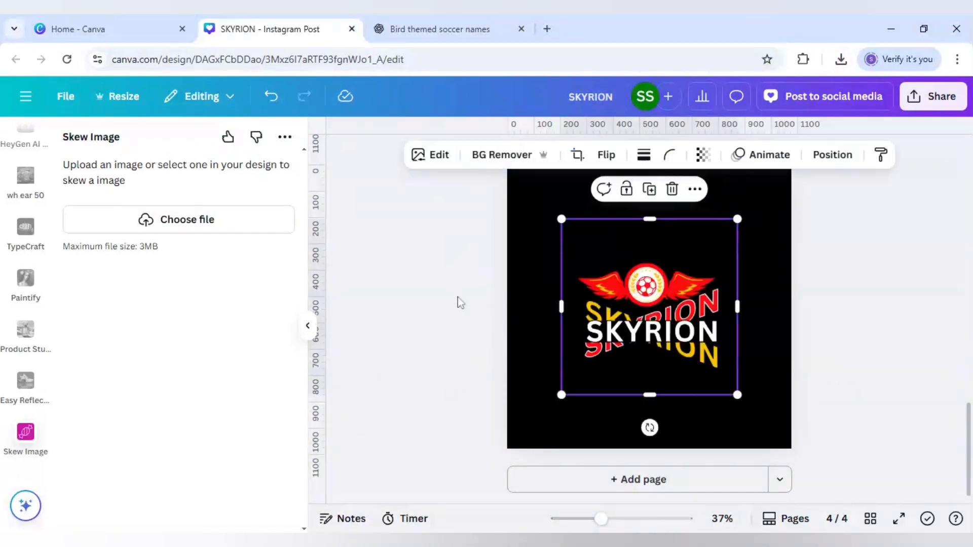
left_click(523, 204)
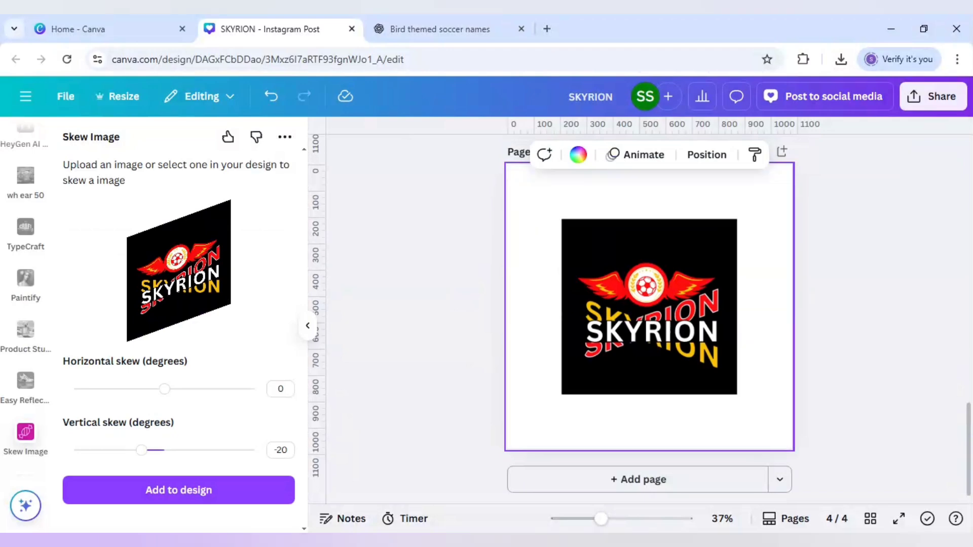
Enlarge the logo image from the page corner until it covers all of page 4, and remove the image's black background
left_click(582, 230)
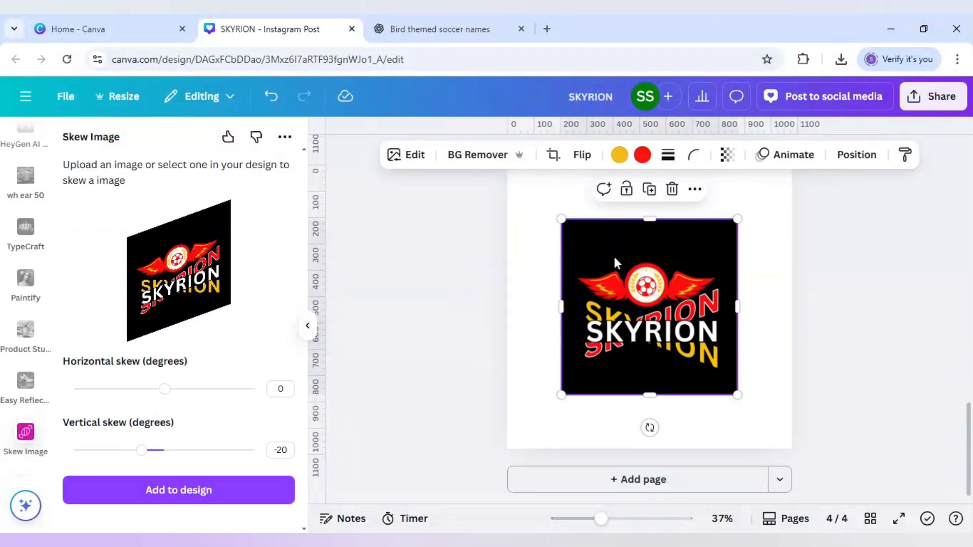
scroll(615, 260, "up", 1)
left_click_drag(623, 319, 563, 260)
scroll(684, 333, "down", 1)
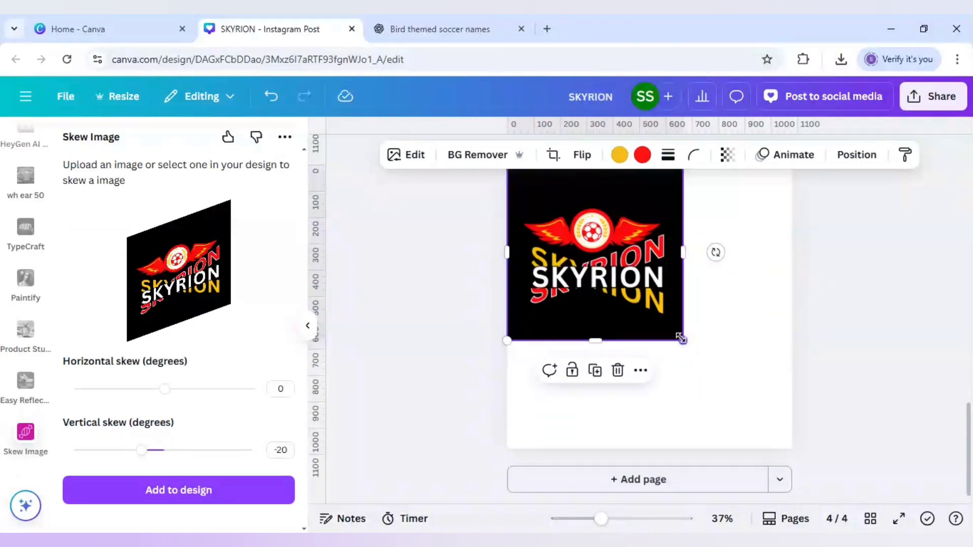
left_click_drag(683, 338, 811, 420)
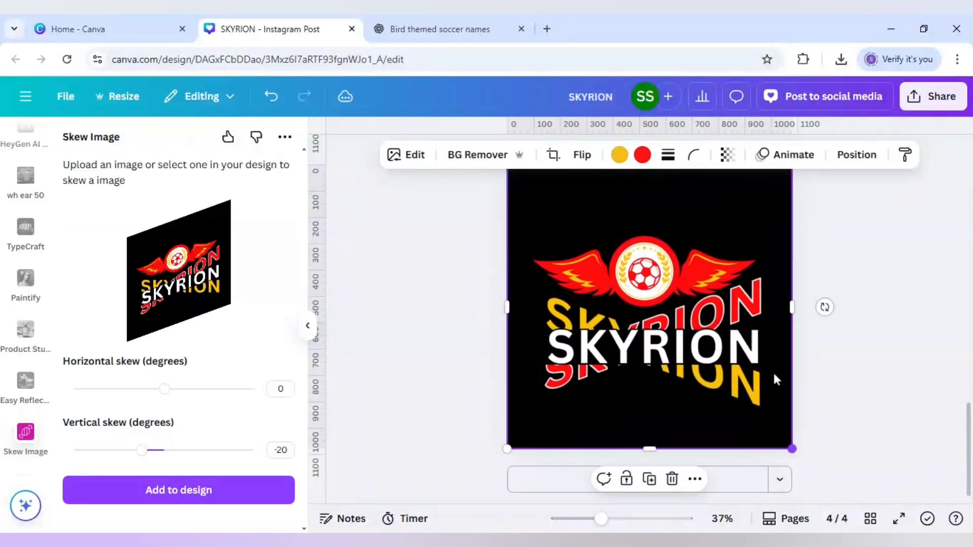
left_click(481, 157)
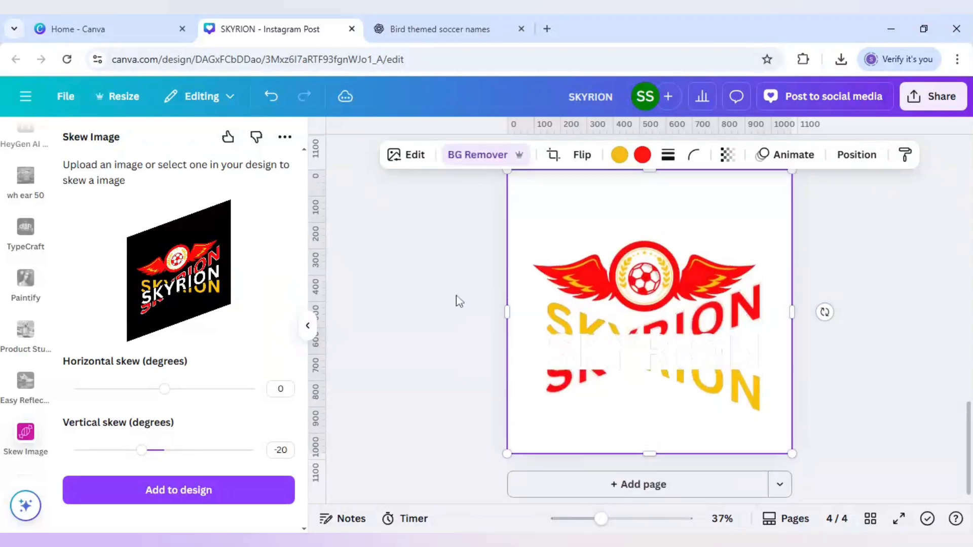
Fill page 4's background behind the cut-out logo with Dark Turquoise (#0097b2)
scroll(456, 300, "up", 2)
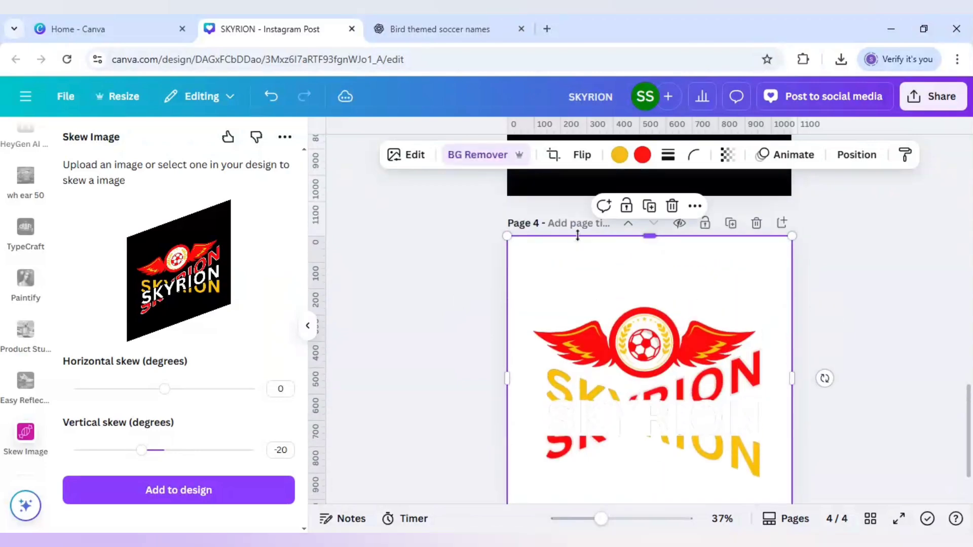
left_click_drag(577, 236, 572, 257)
left_click(569, 252)
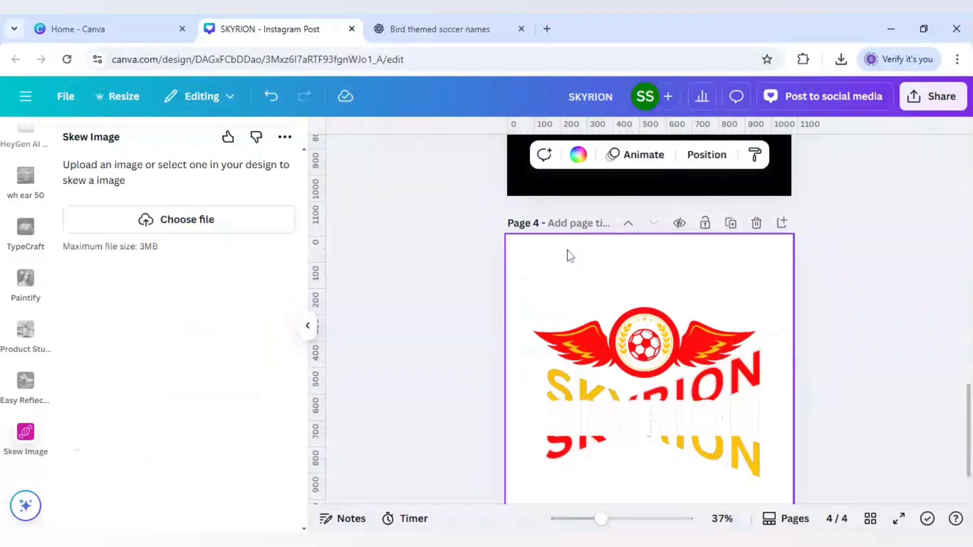
left_click(578, 154)
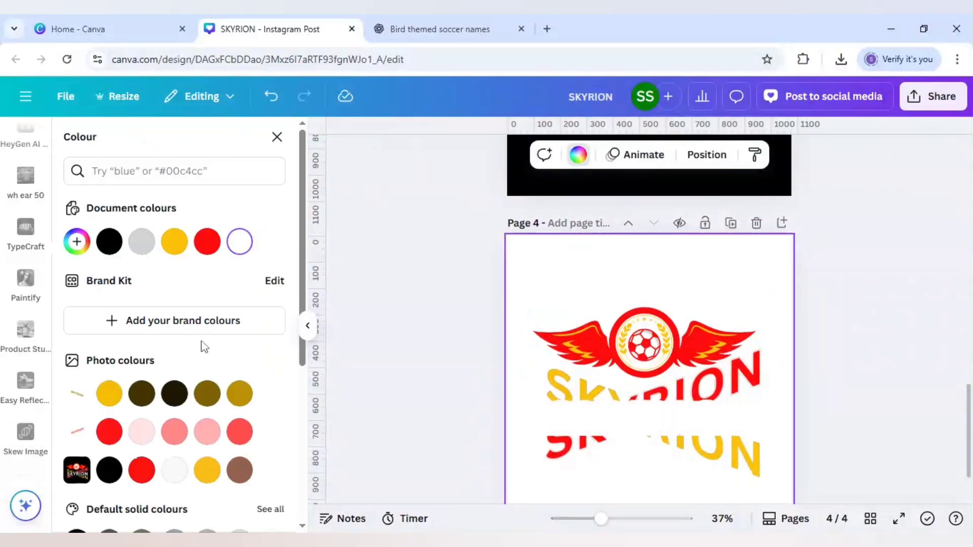
scroll(202, 344, "down", 4)
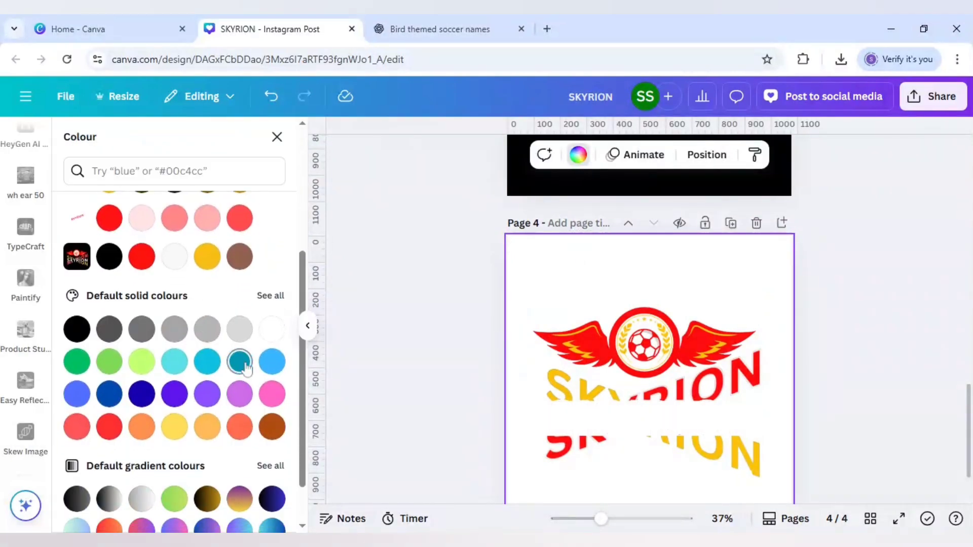
left_click(244, 365)
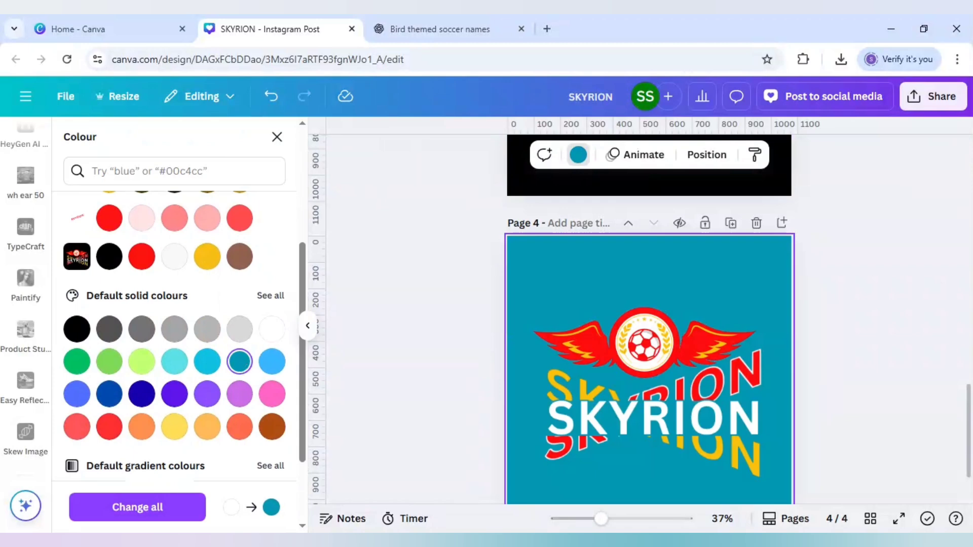
Try dark blue, violet, black, grey and light grey in turn as page 4's background colour
left_click(142, 394)
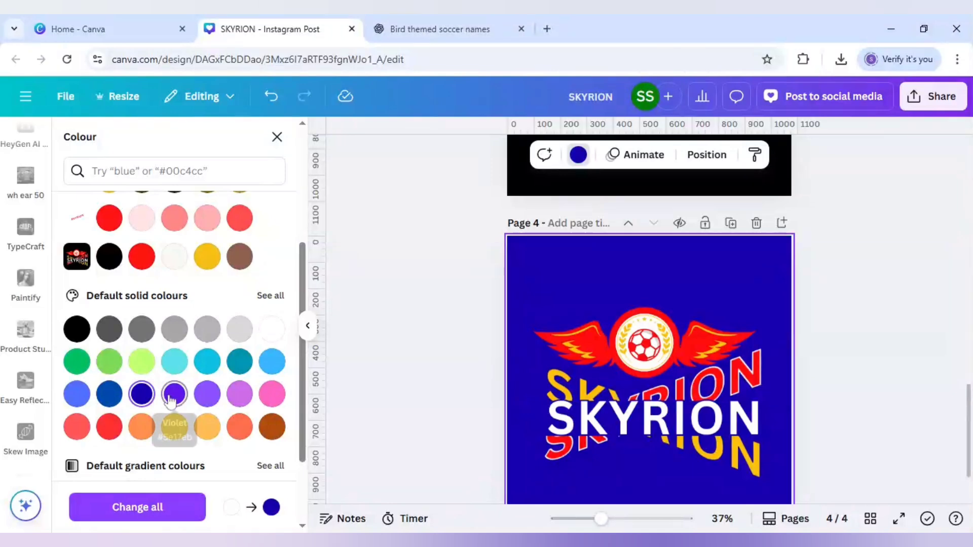
left_click(175, 395)
left_click(78, 332)
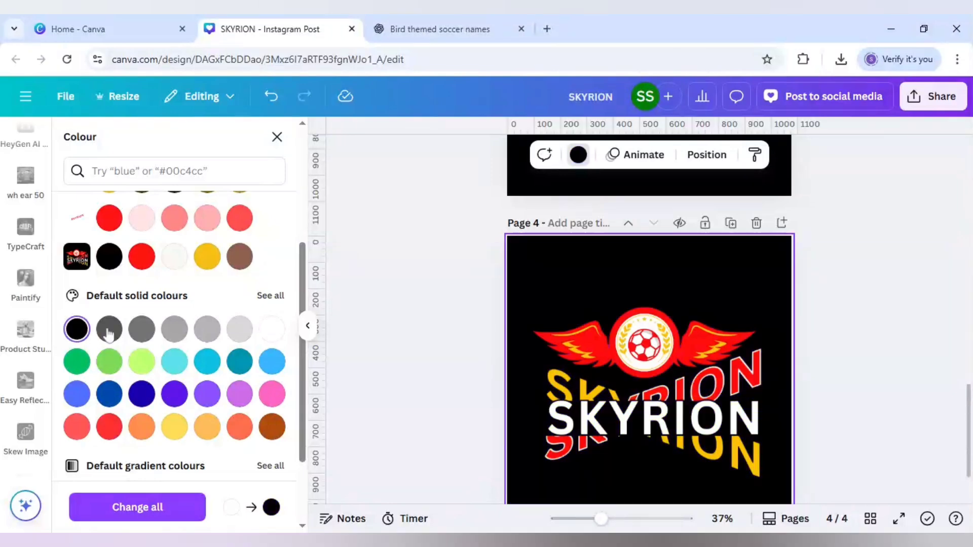
left_click(142, 330)
left_click(239, 332)
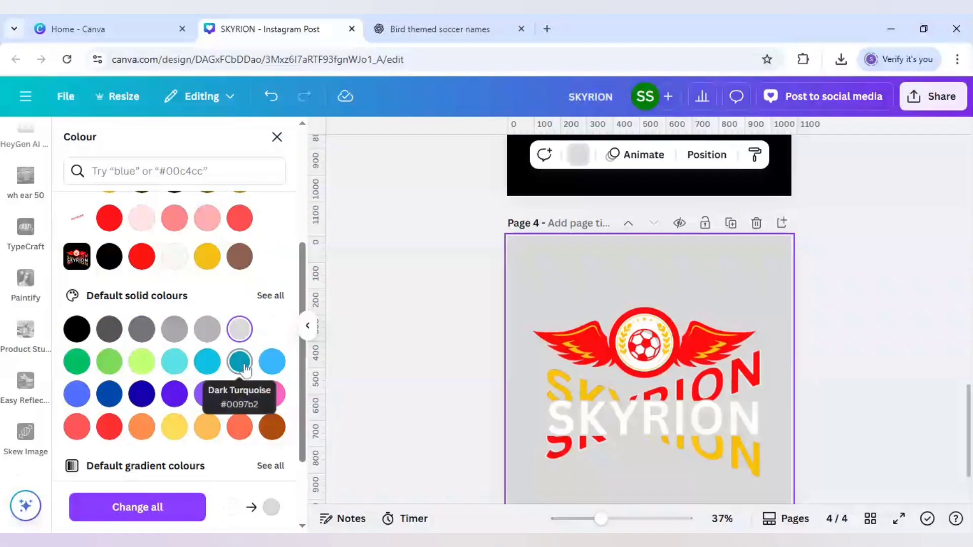
Fill page 4's background with the default black-to-blue gradient
scroll(243, 369, "down", 1)
left_click(274, 430)
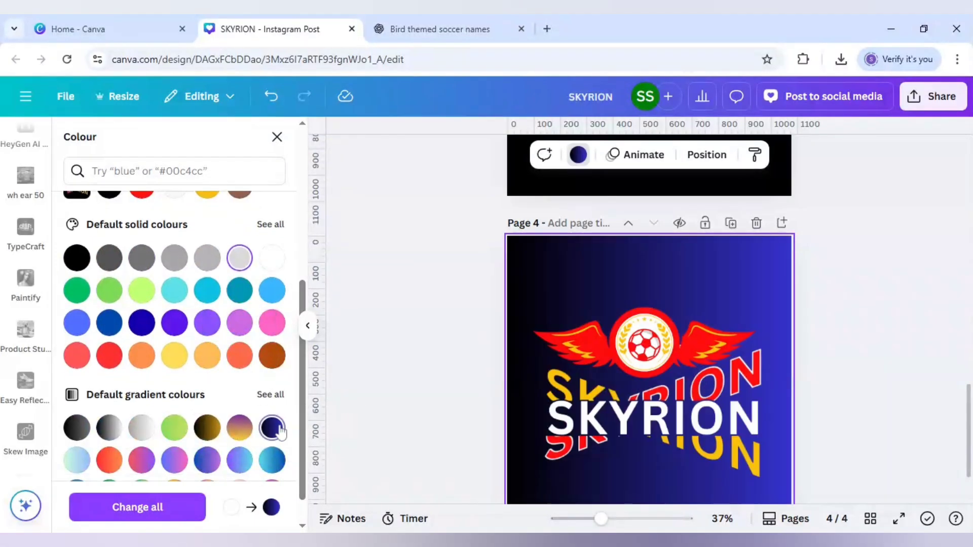